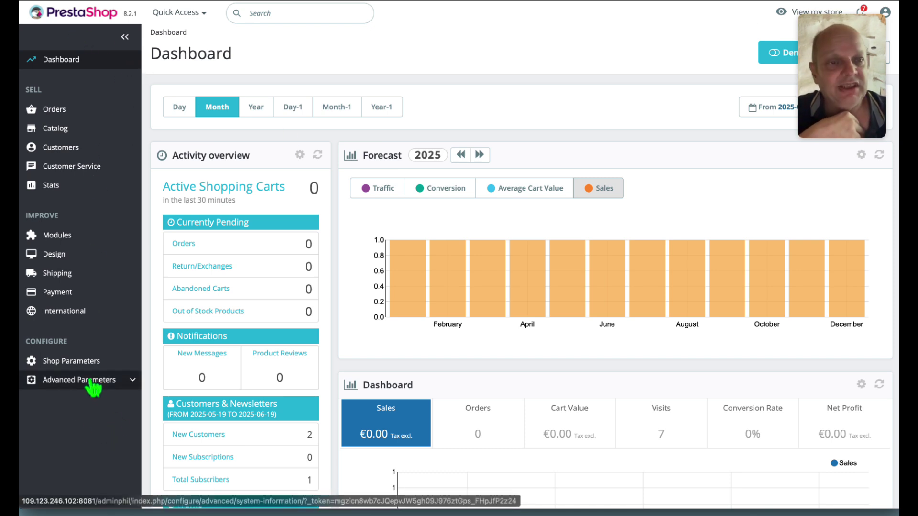
# Open the Webservice page under Advanced Parameters and review its status, existing keys and configuration options
pyautogui.moveTo(72, 387)
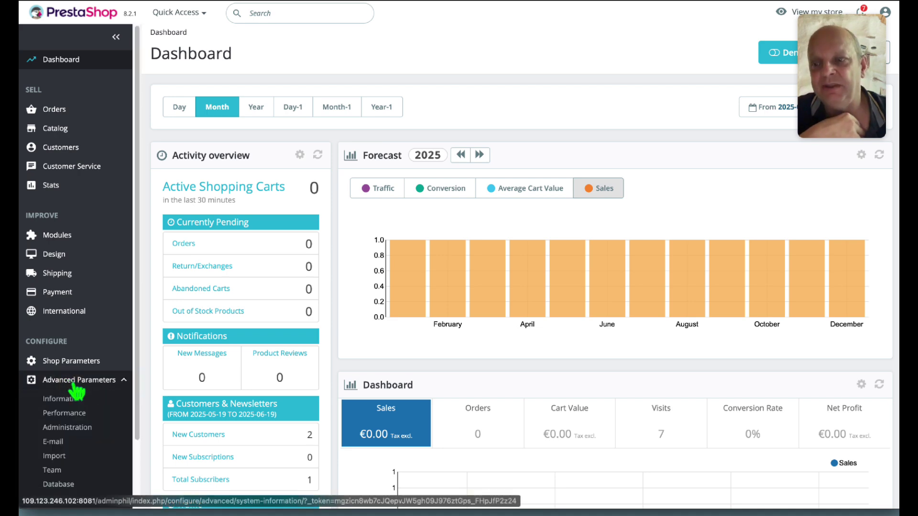
pyautogui.scroll(-3, 74, 385)
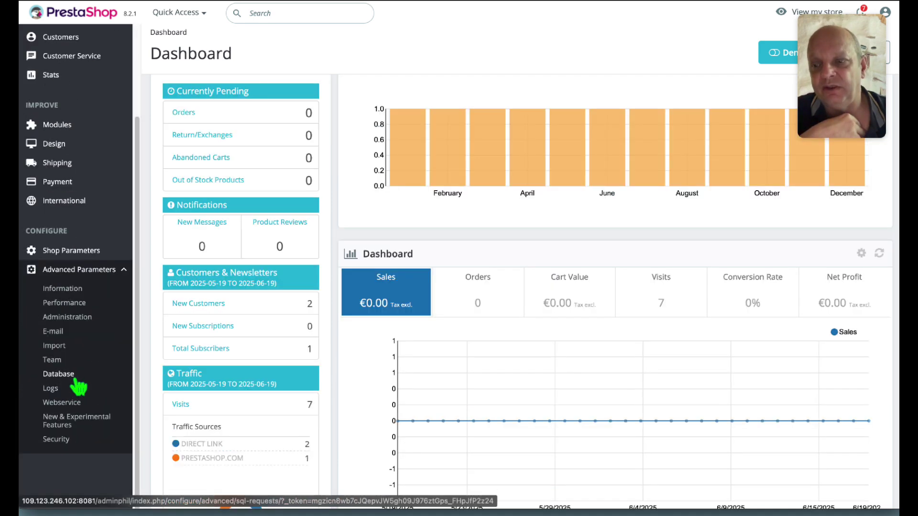
pyautogui.click(66, 403)
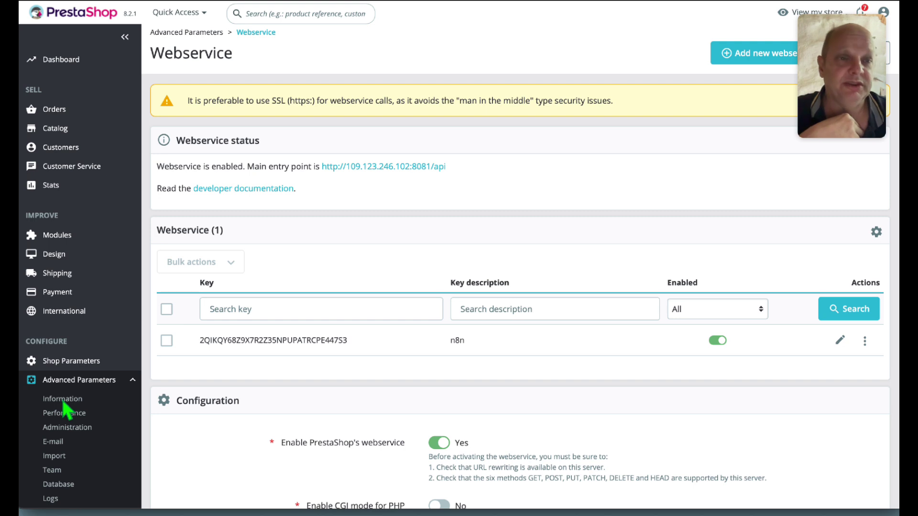
pyautogui.scroll(-1, 301, 358)
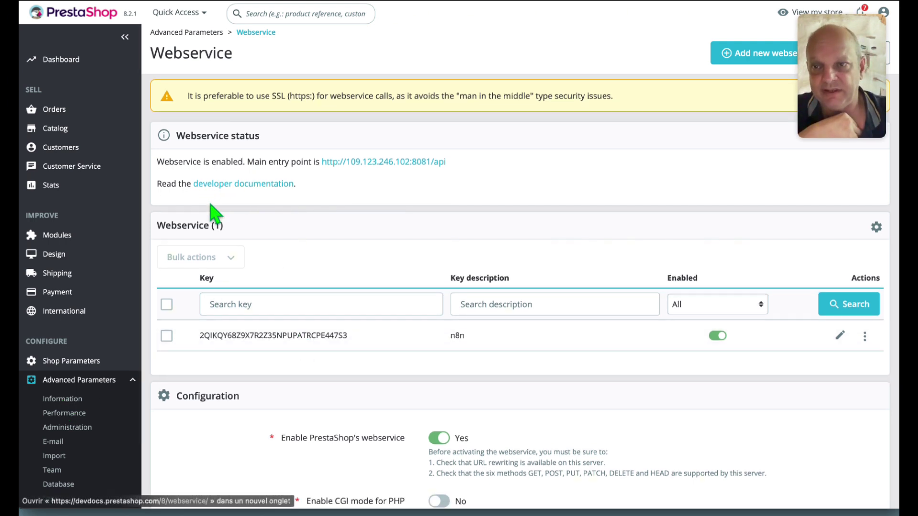
pyautogui.scroll(-2, 266, 239)
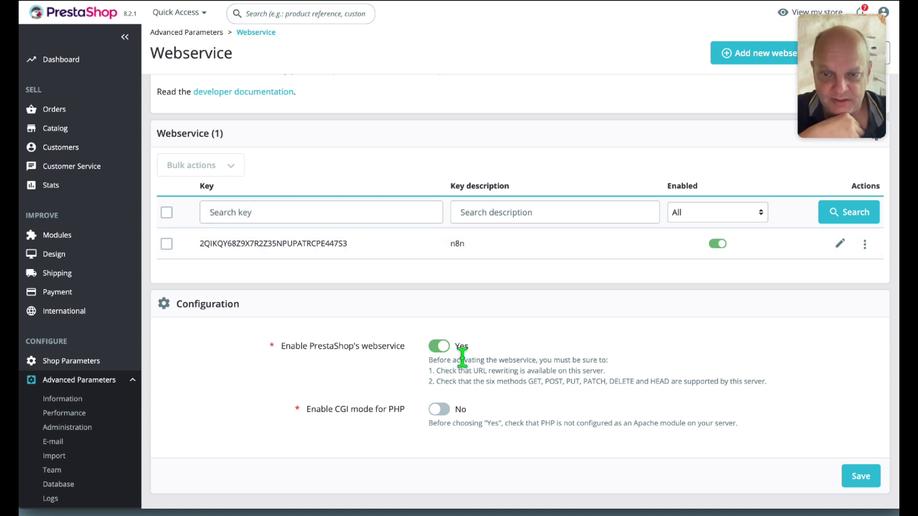
pyautogui.moveTo(295, 352); pyautogui.dragTo(337, 361)
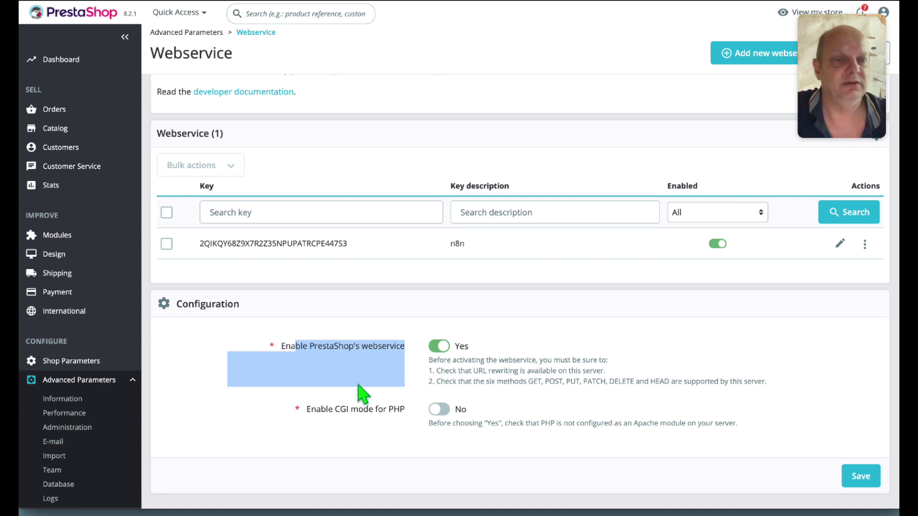
pyautogui.click(274, 348)
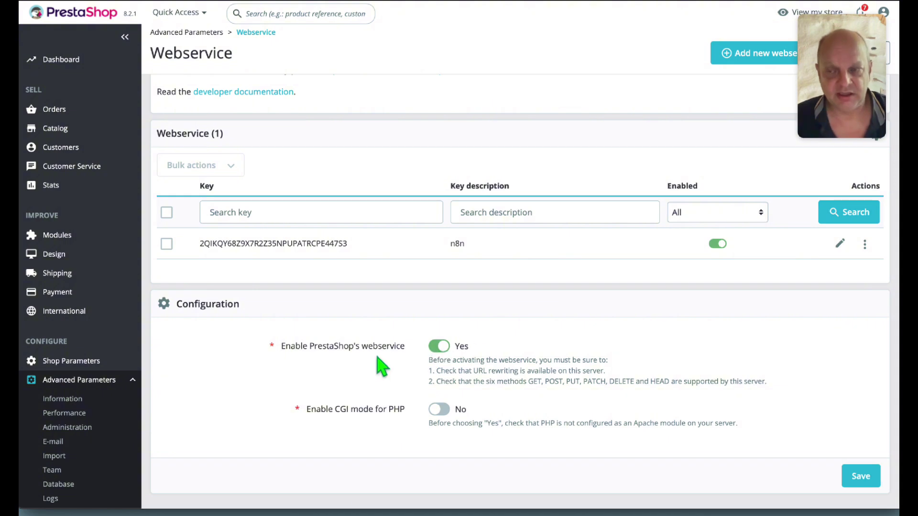
# Delete the existing webservice key described as n8n
pyautogui.scroll(1, 342, 371)
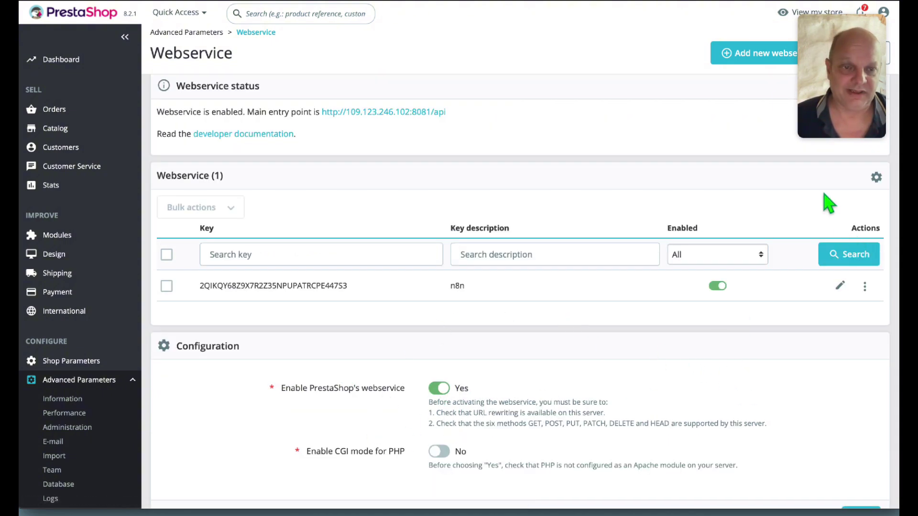
pyautogui.click(864, 287)
pyautogui.click(846, 268)
pyautogui.click(619, 293)
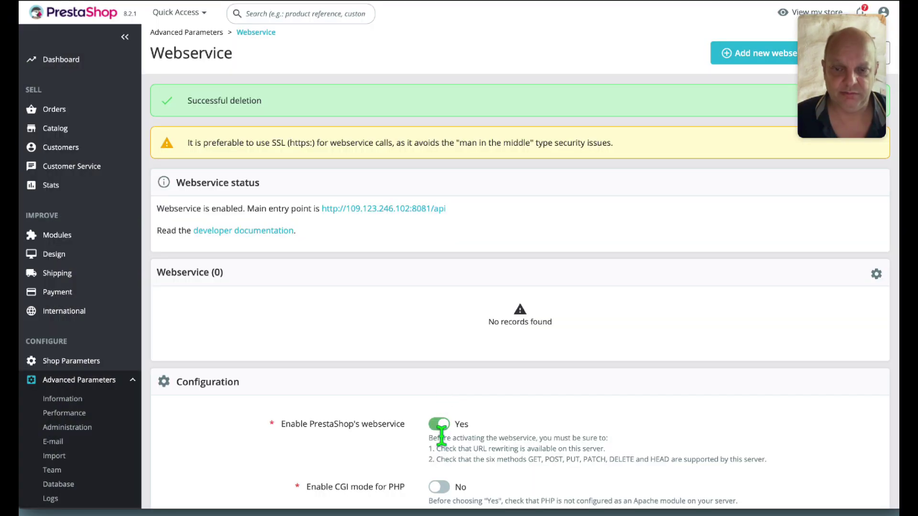
# Disable PrestaShop's webservice and save the configuration
pyautogui.click(440, 426)
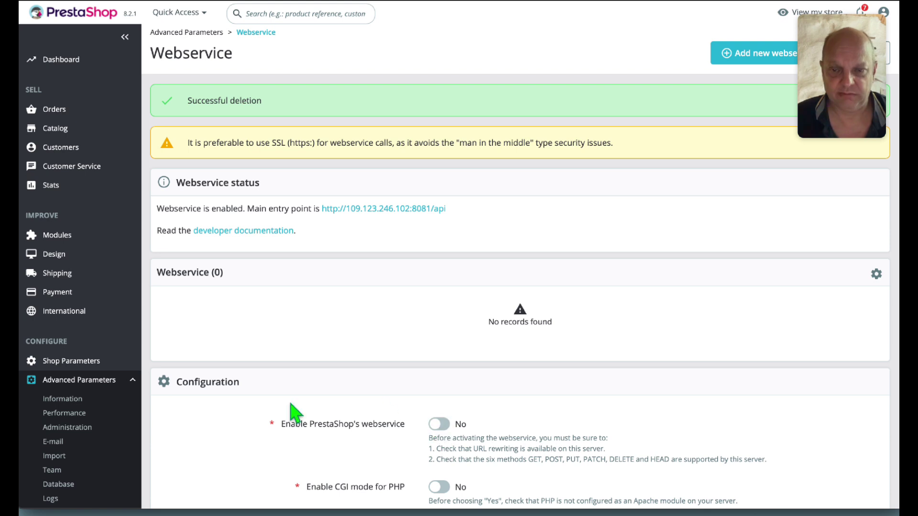
pyautogui.scroll(-2, 299, 414)
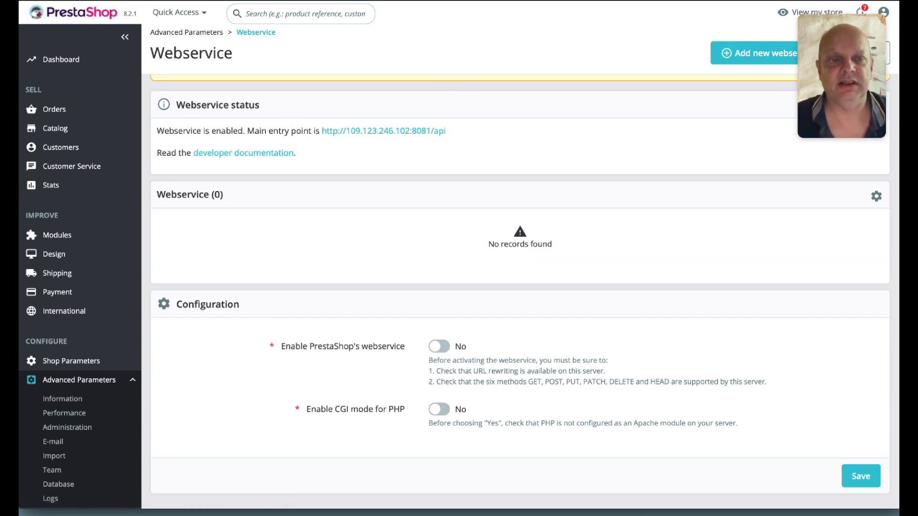
pyautogui.click(440, 349)
pyautogui.click(872, 471)
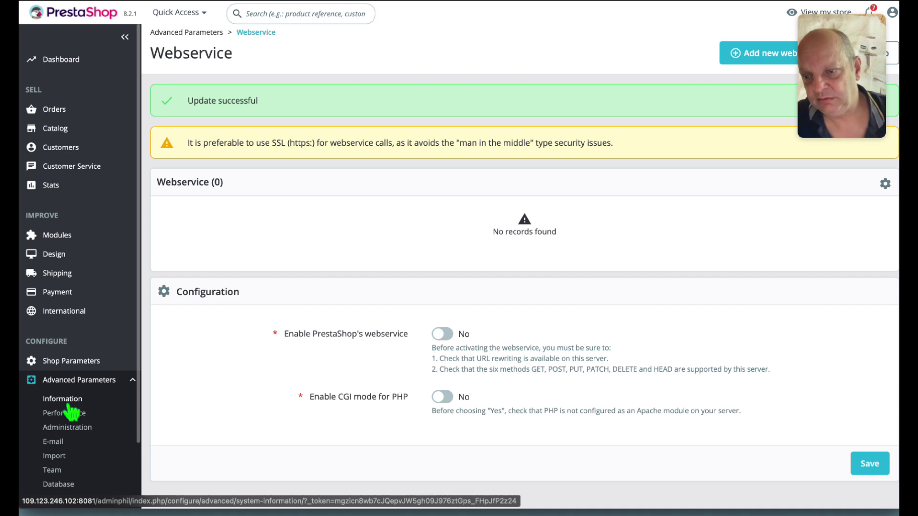
# Reopen the Webservice page, set Enable PrestaShop's webservice to Yes and save the configuration
pyautogui.scroll(-2, 72, 427)
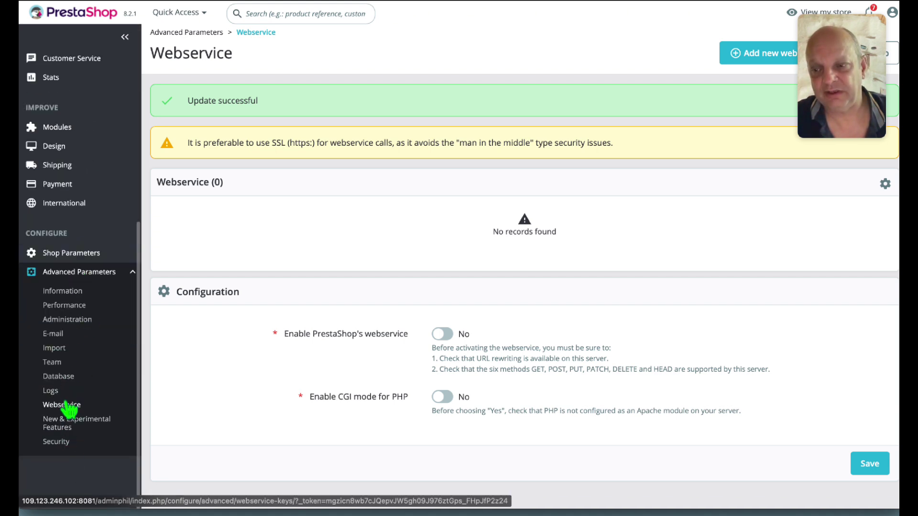
pyautogui.click(81, 407)
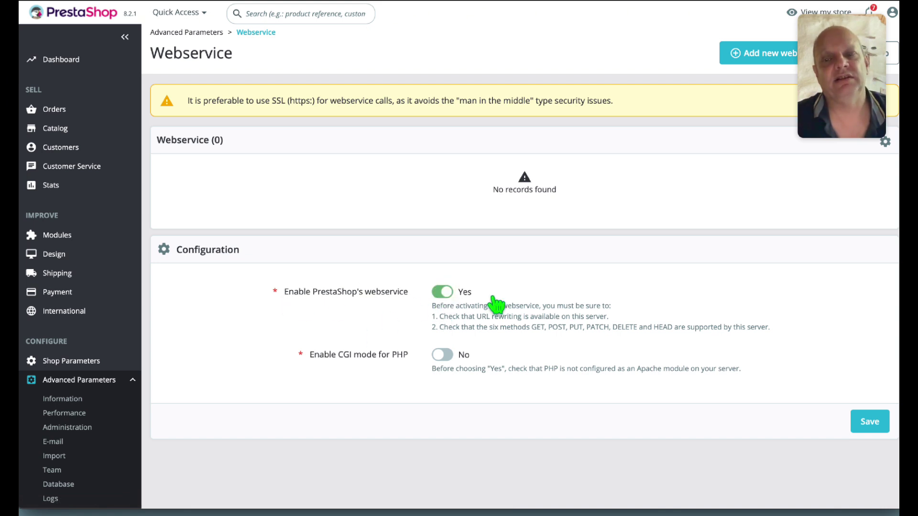
pyautogui.click(866, 424)
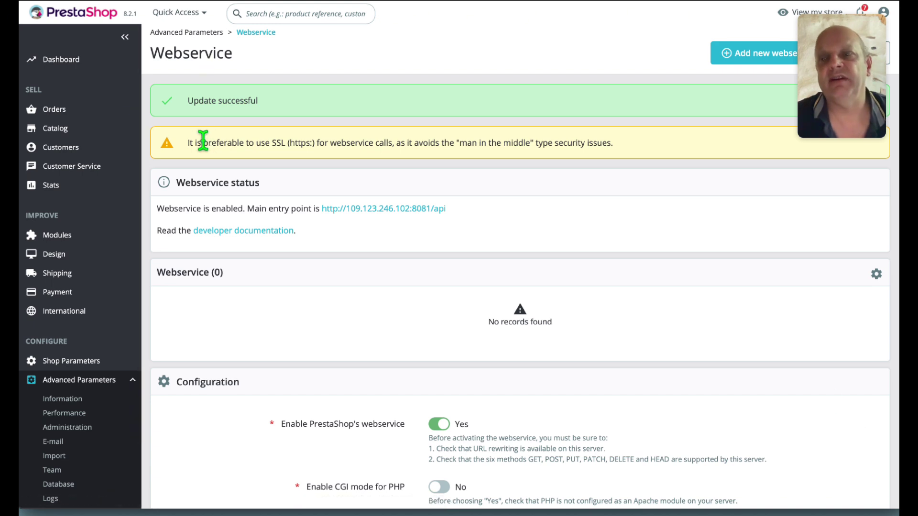
# Open the form for adding a new webservice key, with the side navigation collapsed
pyautogui.moveTo(203, 144); pyautogui.dragTo(363, 145)
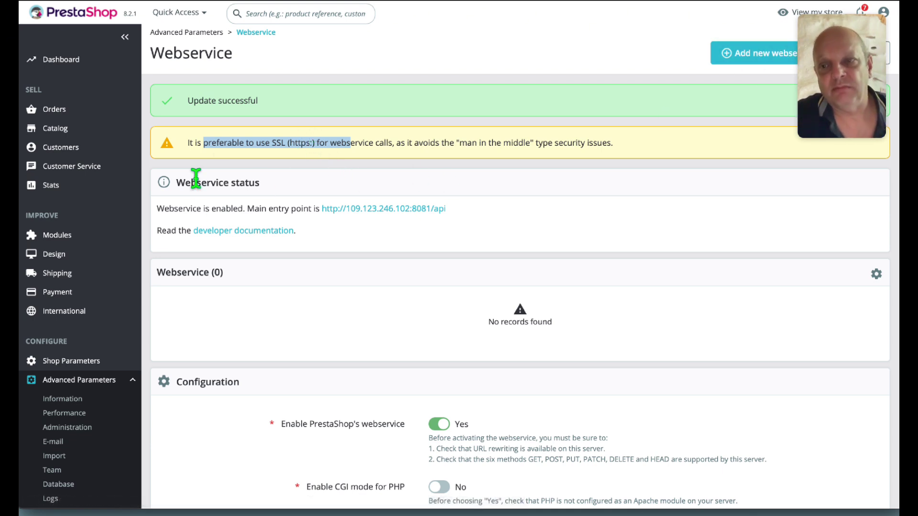
pyautogui.click(761, 54)
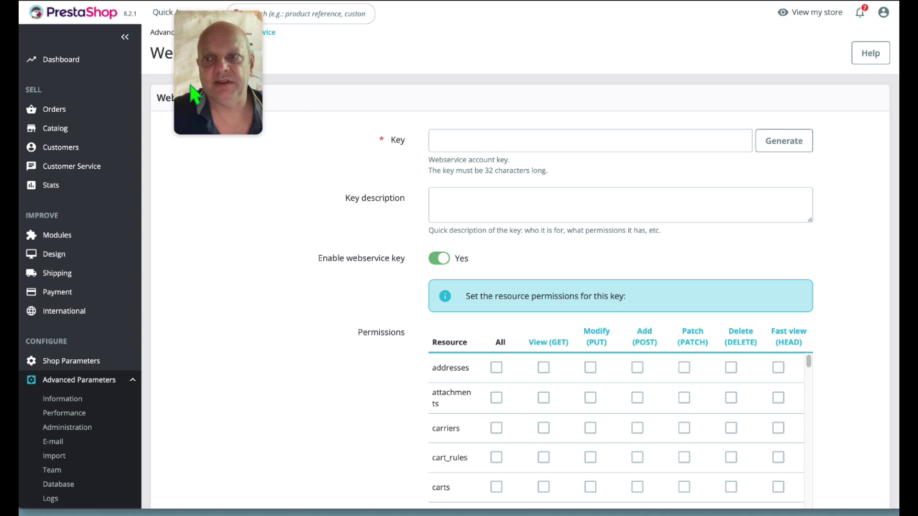
pyautogui.click(126, 37)
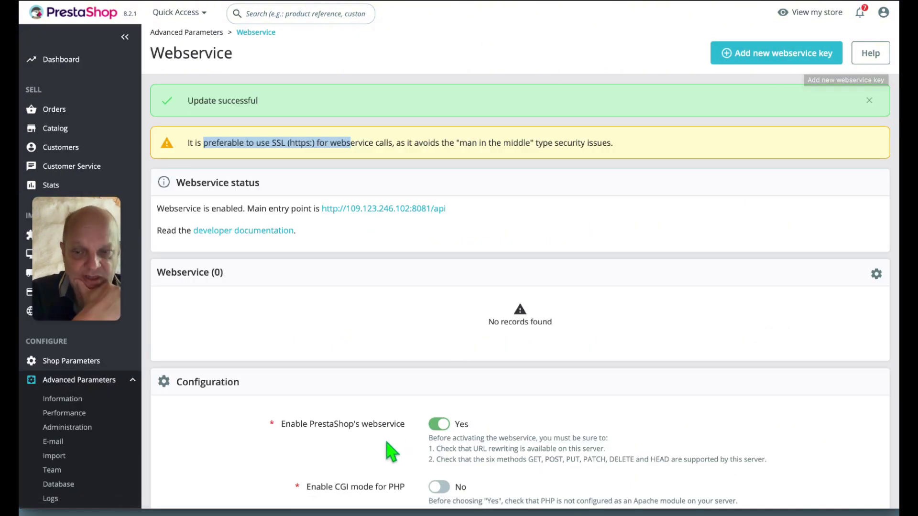
pyautogui.click(784, 67)
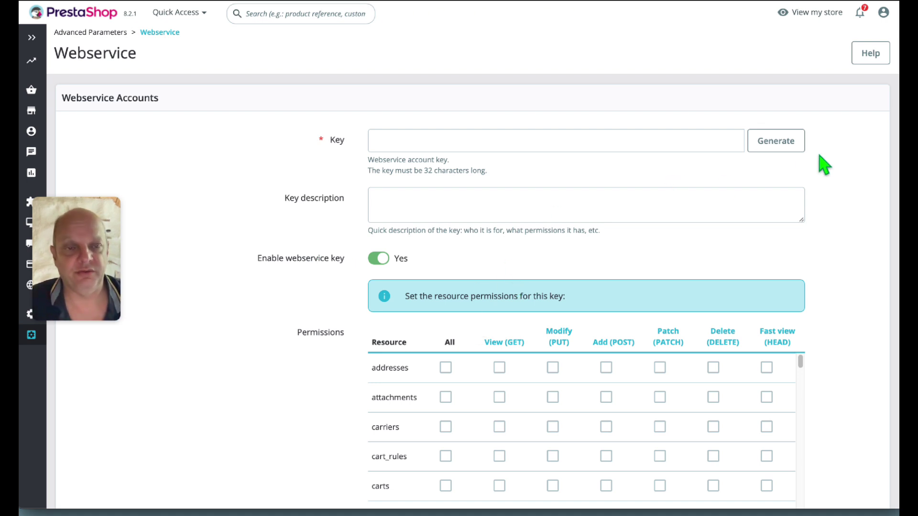
pyautogui.click(797, 142)
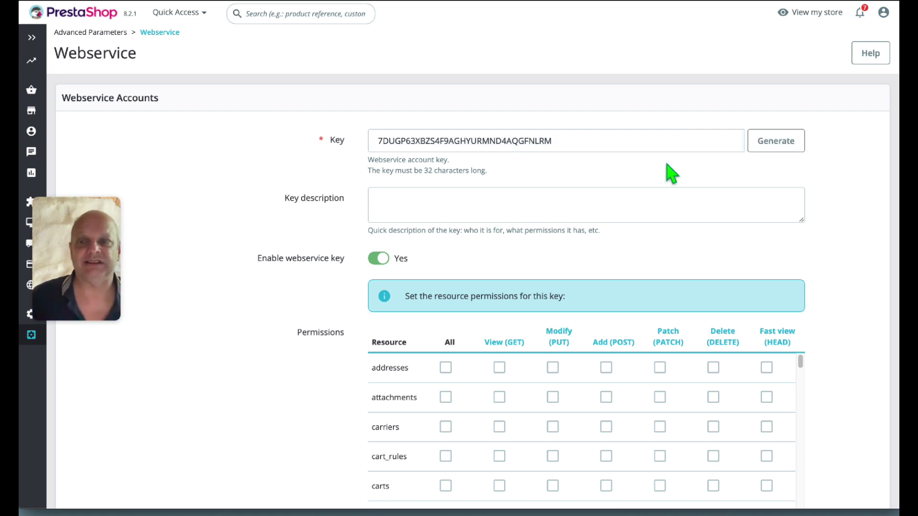
pyautogui.doubleClick(407, 141)
pyautogui.press('BackSpace')
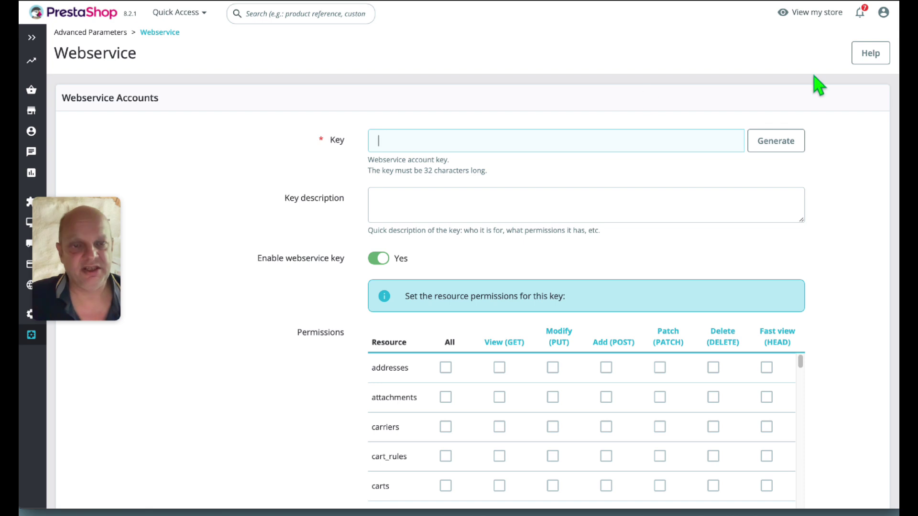
# Generate a value for the webservice account key and set the key description to n8n
pyautogui.click(797, 141)
pyautogui.doubleClick(431, 141)
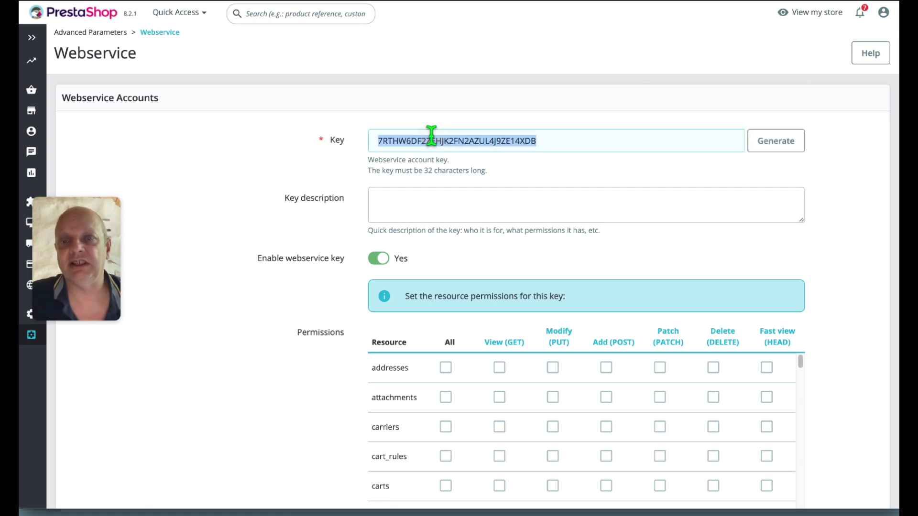
pyautogui.click(424, 206)
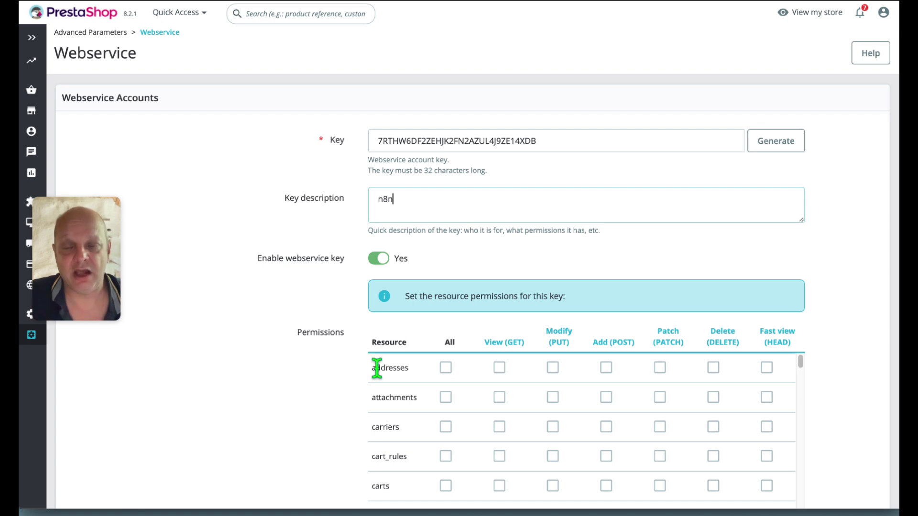
# Grant the key all permissions on the addresses, attachments, carriers, cart_rules, carts and categories resources
pyautogui.scroll(-3, 325, 409)
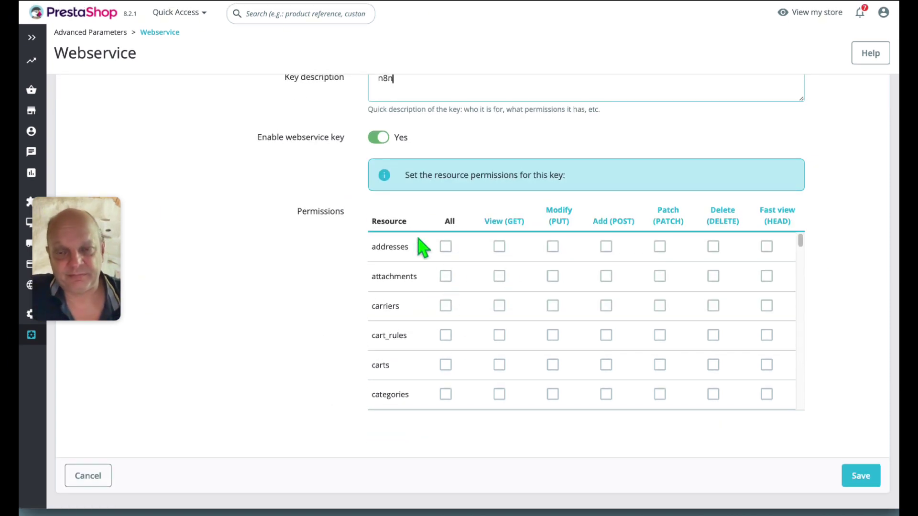
pyautogui.click(446, 247)
pyautogui.click(445, 277)
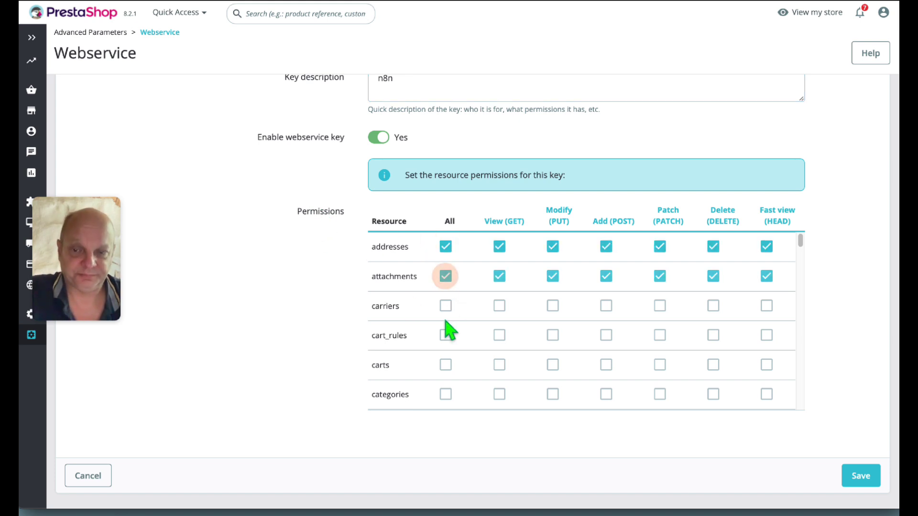
pyautogui.click(445, 306)
pyautogui.click(446, 336)
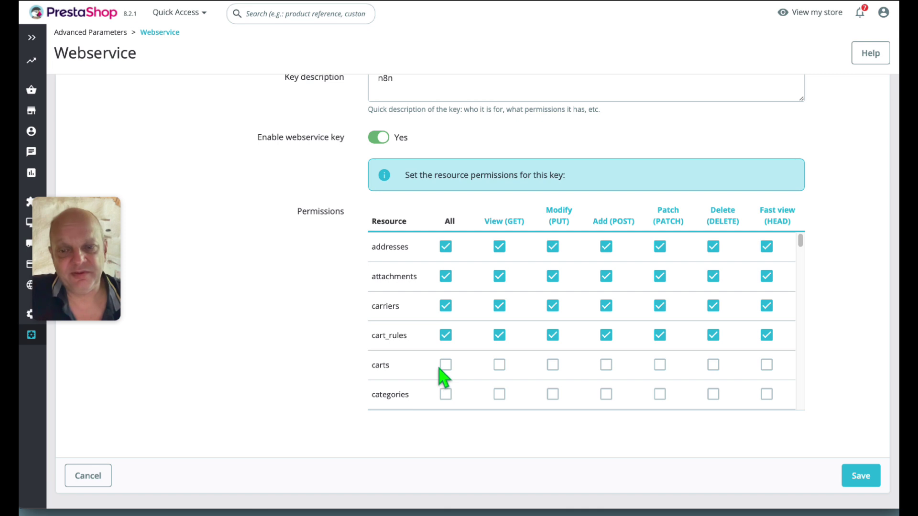
pyautogui.click(445, 366)
pyautogui.click(446, 395)
# Grant the key all permissions on the combinations, configurations, contacts, content_management_system and countries resources
pyautogui.scroll(-2, 519, 334)
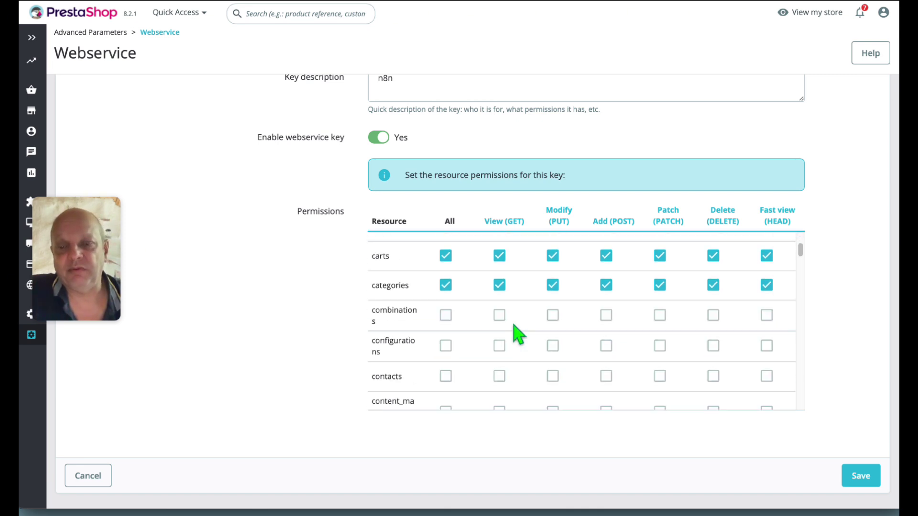
pyautogui.click(446, 315)
pyautogui.click(446, 346)
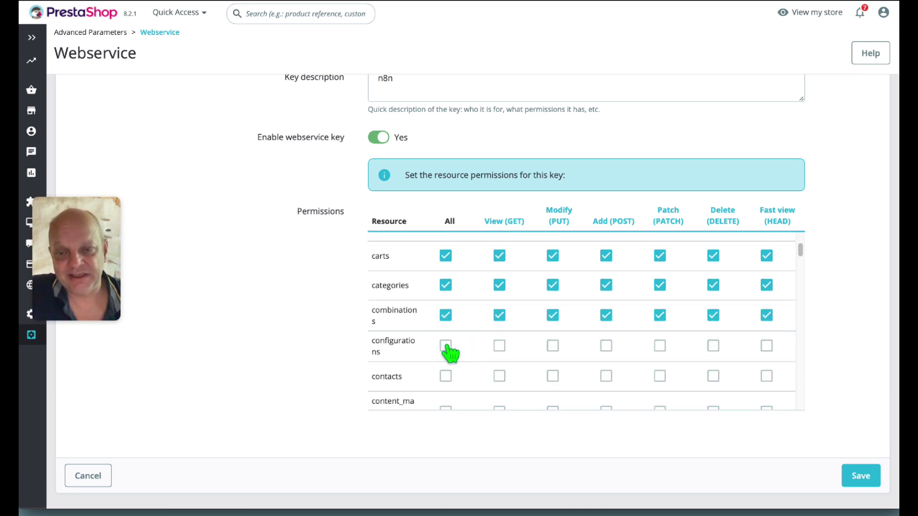
pyautogui.click(446, 376)
pyautogui.scroll(-1, 448, 378)
pyautogui.click(446, 364)
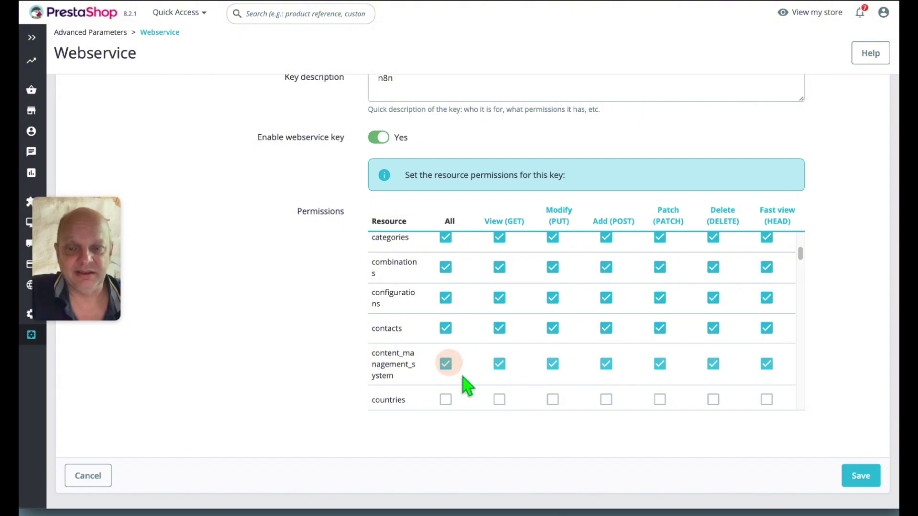
pyautogui.click(445, 400)
# Grant the key all permissions on the currencies, customer_messages, customer_threads, customers, customizations and deliveries resources
pyautogui.scroll(-1, 518, 292)
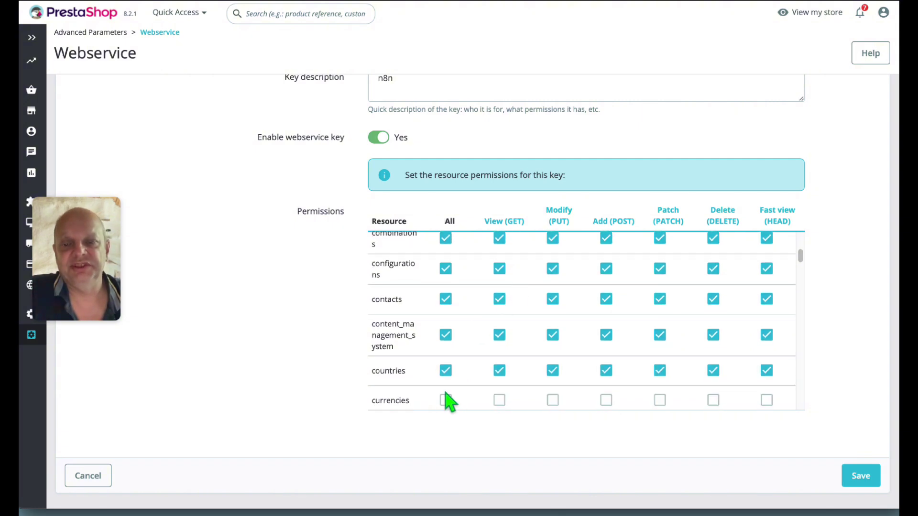
pyautogui.scroll(-2, 516, 307)
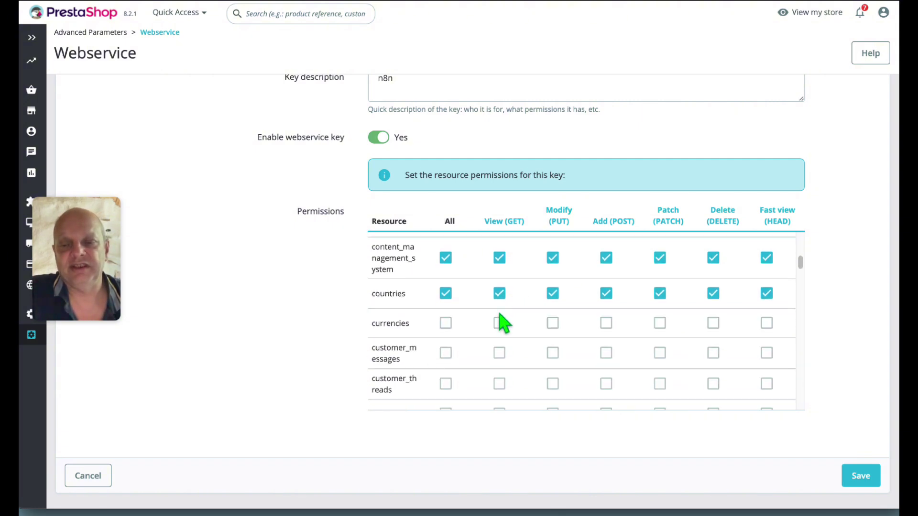
pyautogui.click(446, 324)
pyautogui.click(445, 354)
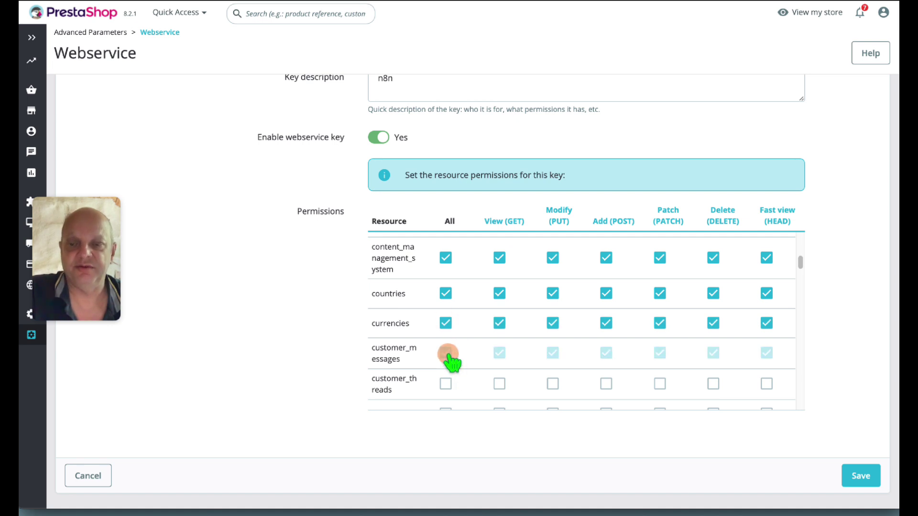
pyautogui.click(446, 384)
pyautogui.scroll(-1, 414, 309)
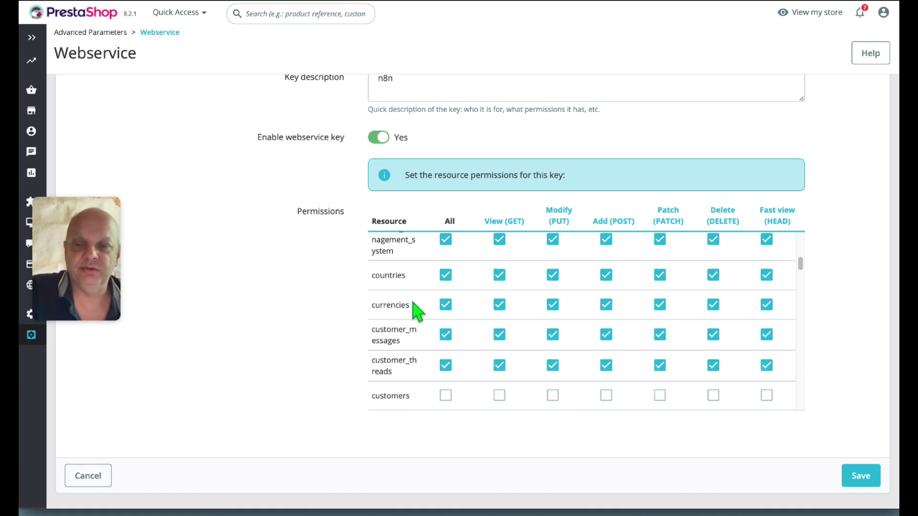
pyautogui.click(446, 396)
pyautogui.scroll(-4, 473, 356)
pyautogui.click(446, 284)
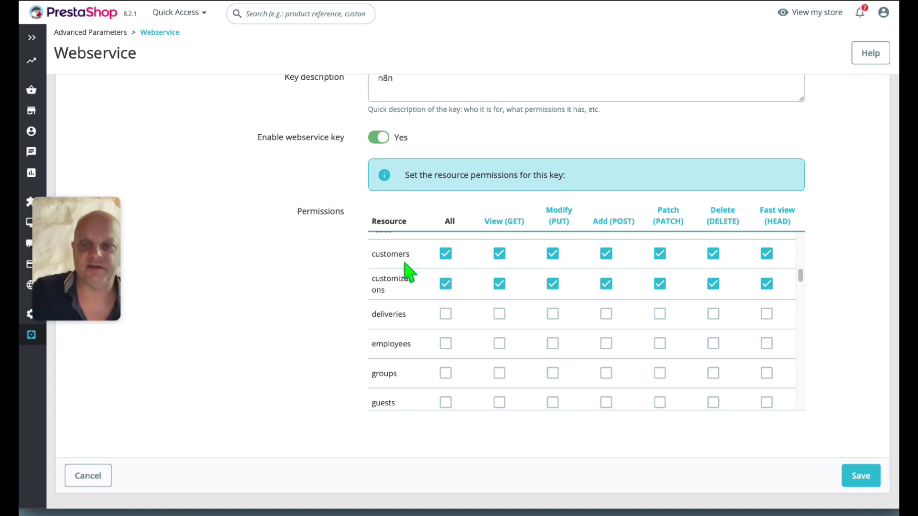
pyautogui.click(446, 315)
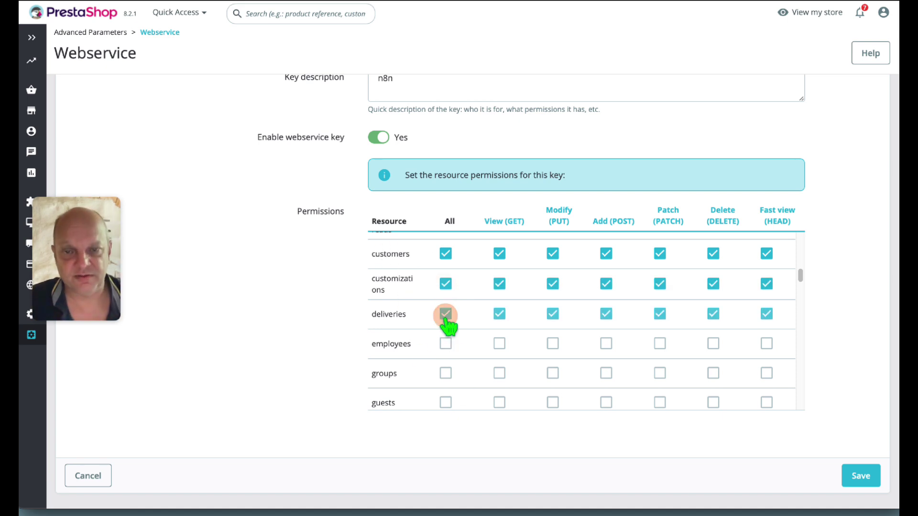
# Grant the key all permissions on the employees, groups, guests and image_types resources
pyautogui.click(446, 344)
pyautogui.click(445, 373)
pyautogui.scroll(-1, 451, 374)
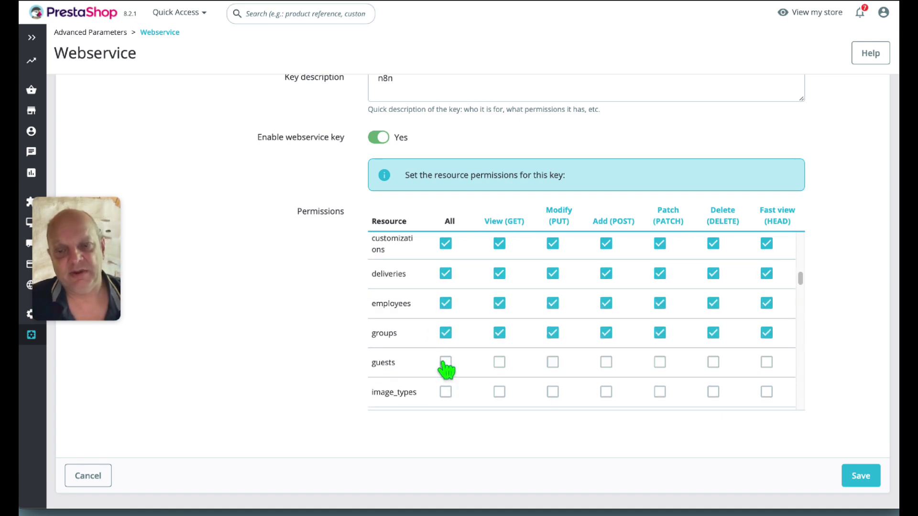
pyautogui.click(445, 362)
pyautogui.click(446, 392)
# Grant the key all permissions on the images, languages, manufacturers, messages and order_carriers resources
pyautogui.scroll(-2, 517, 330)
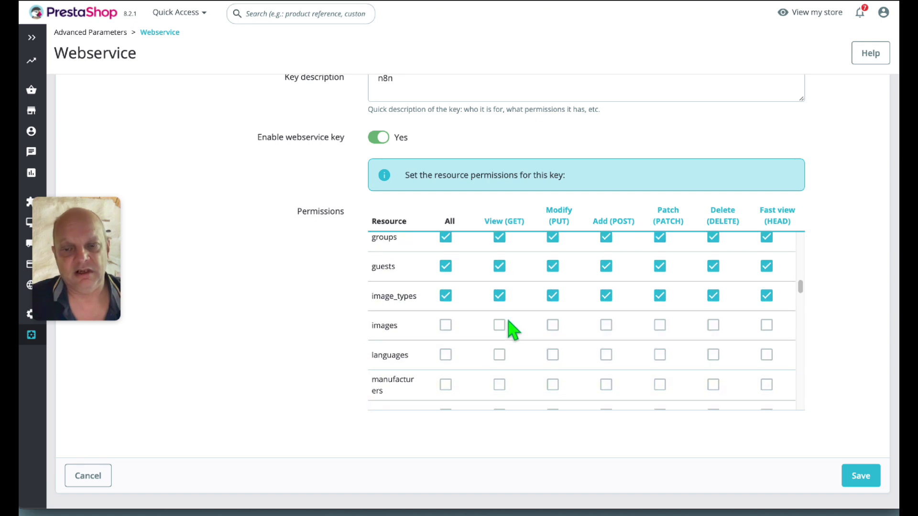
pyautogui.click(445, 325)
pyautogui.click(446, 355)
pyautogui.click(446, 384)
pyautogui.scroll(-2, 500, 343)
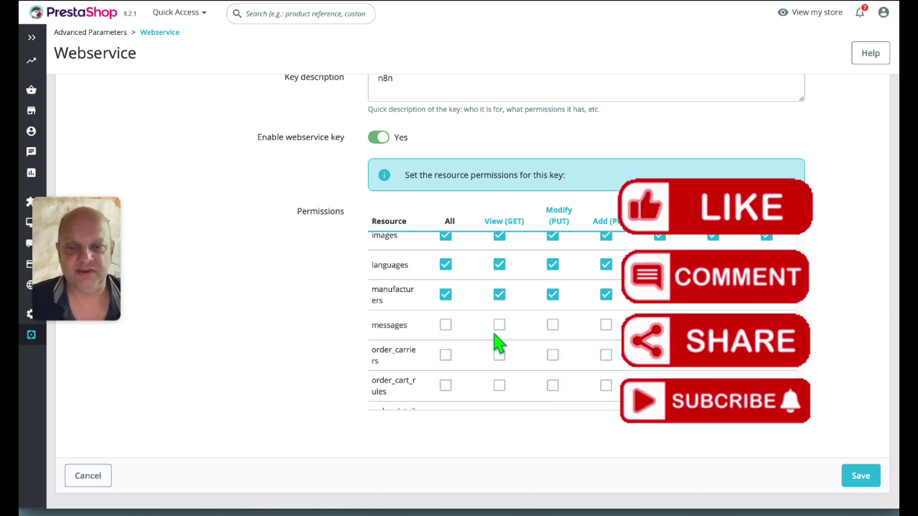
pyautogui.click(445, 326)
pyautogui.click(446, 355)
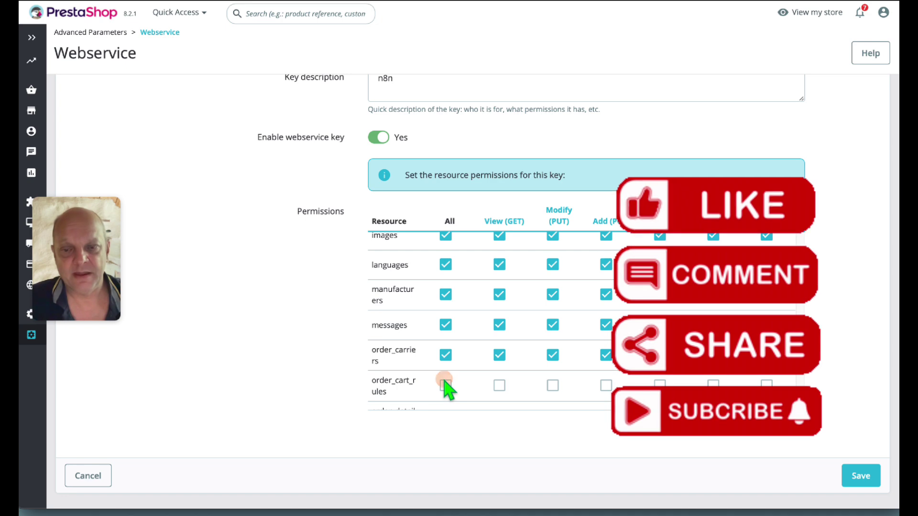
# Grant the key all permissions on the order_cart_rules, order_details, order_histories, order_invoices and order_payments resources
pyautogui.scroll(-2, 445, 386)
pyautogui.click(445, 268)
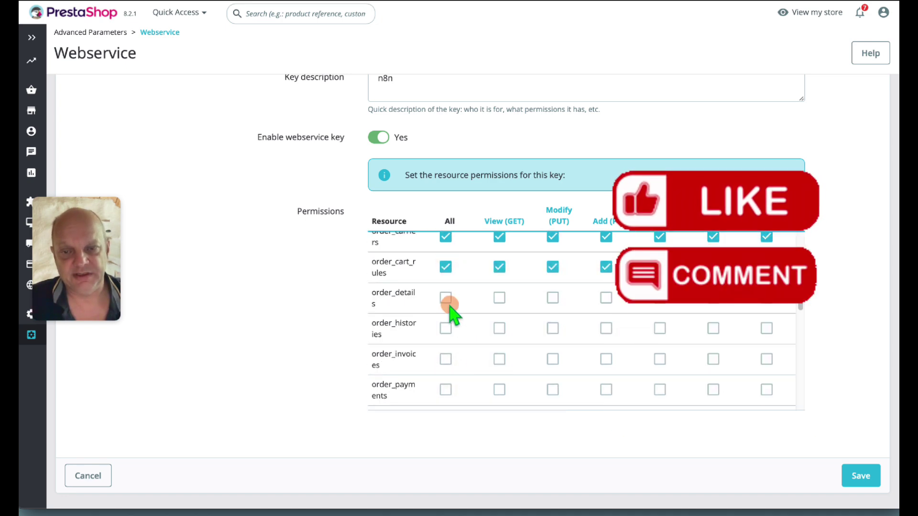
pyautogui.click(446, 328)
pyautogui.click(448, 300)
pyautogui.click(446, 359)
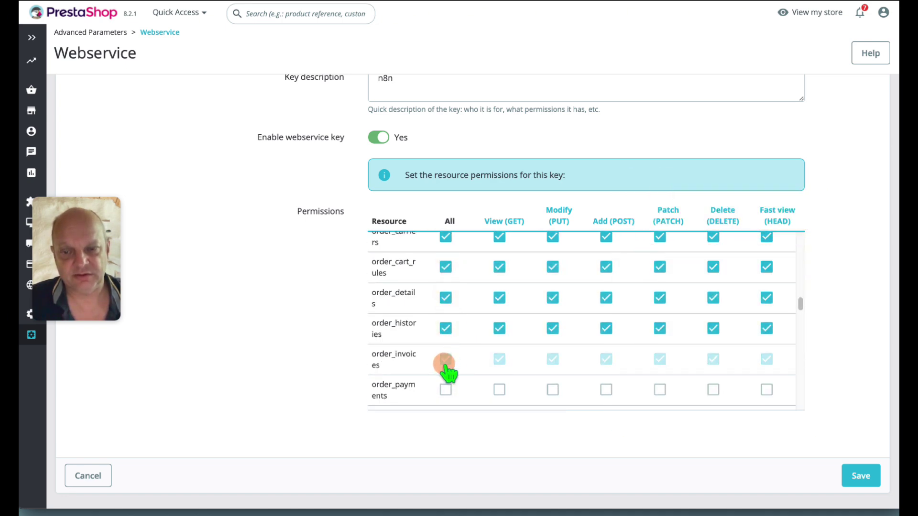
pyautogui.click(446, 390)
# Grant the key all permissions on the order_slip, order_states, orders, price_ranges and product_customization_fields resources
pyautogui.scroll(-2, 570, 313)
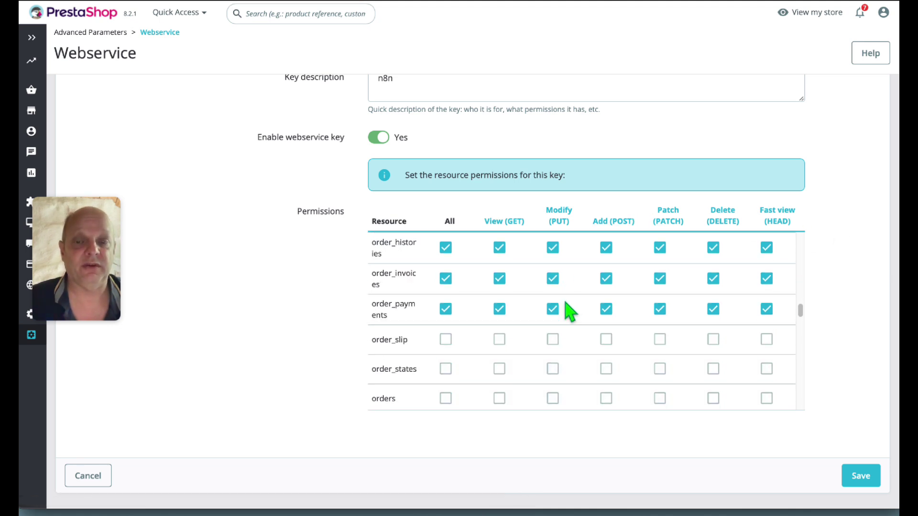
pyautogui.scroll(-1, 571, 313)
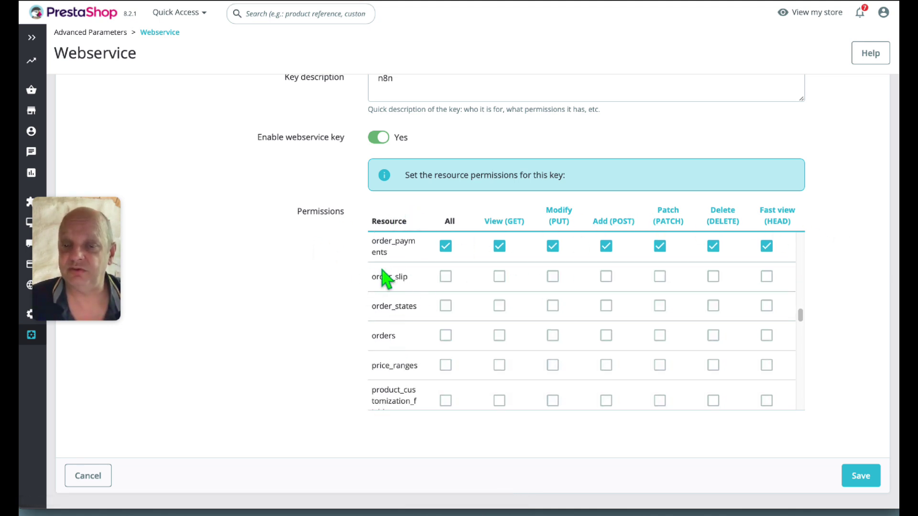
pyautogui.click(446, 277)
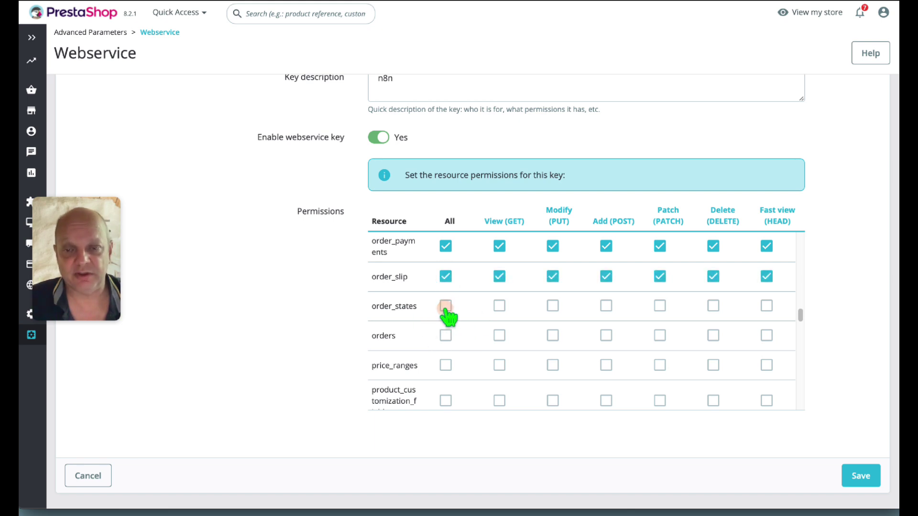
pyautogui.click(446, 306)
pyautogui.click(445, 336)
pyautogui.click(446, 366)
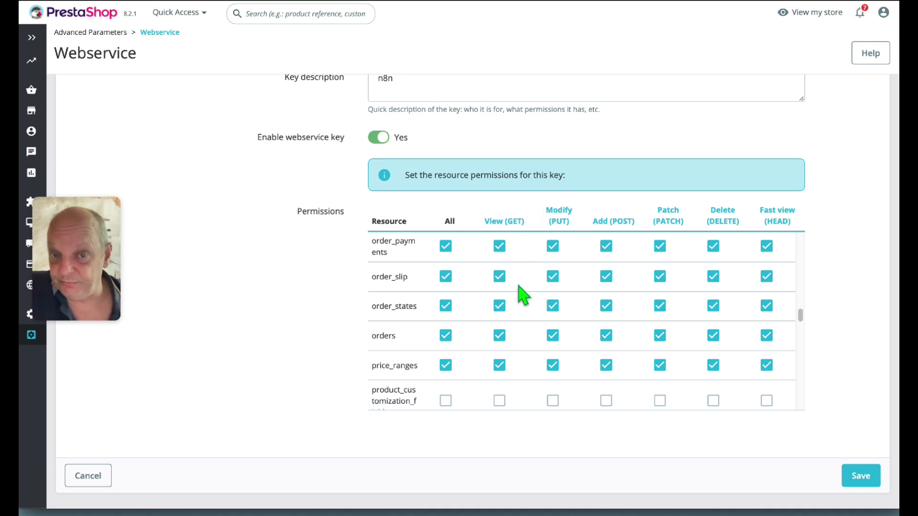
pyautogui.click(445, 400)
# Grant the key all permissions on the product_feature_values, product_features, product_option_values and product_options resources
pyautogui.scroll(-1, 570, 325)
pyautogui.scroll(-3, 585, 304)
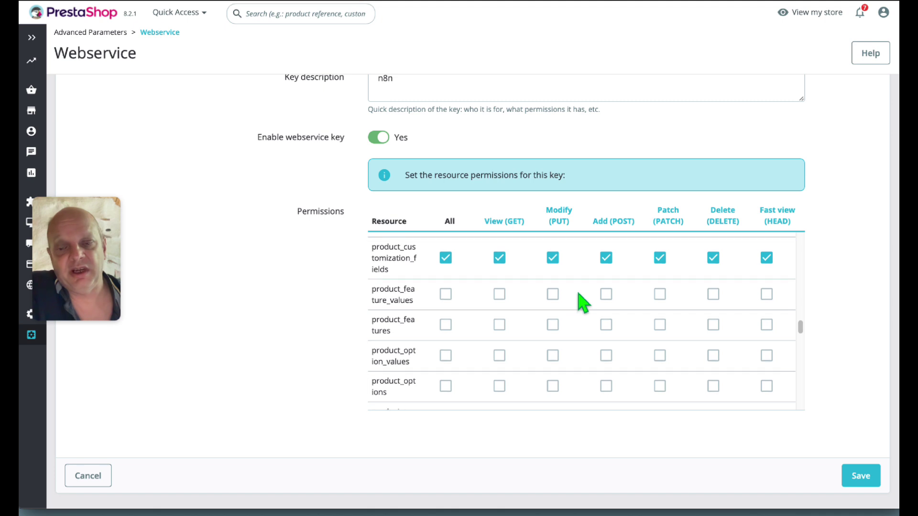
pyautogui.click(446, 295)
pyautogui.click(445, 324)
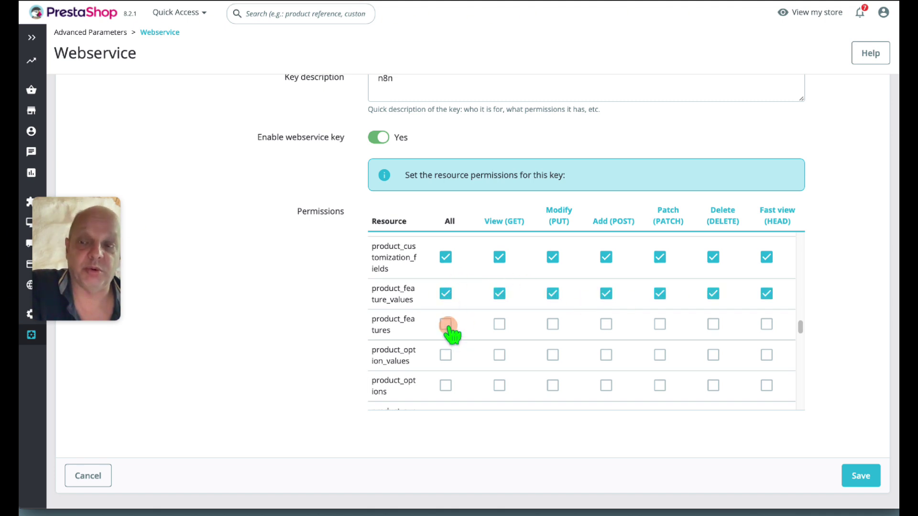
pyautogui.click(445, 355)
pyautogui.click(446, 385)
# Grant the key all permissions on the product_suppliers, products, search, shop_groups and shop_urls resources
pyautogui.scroll(-3, 446, 385)
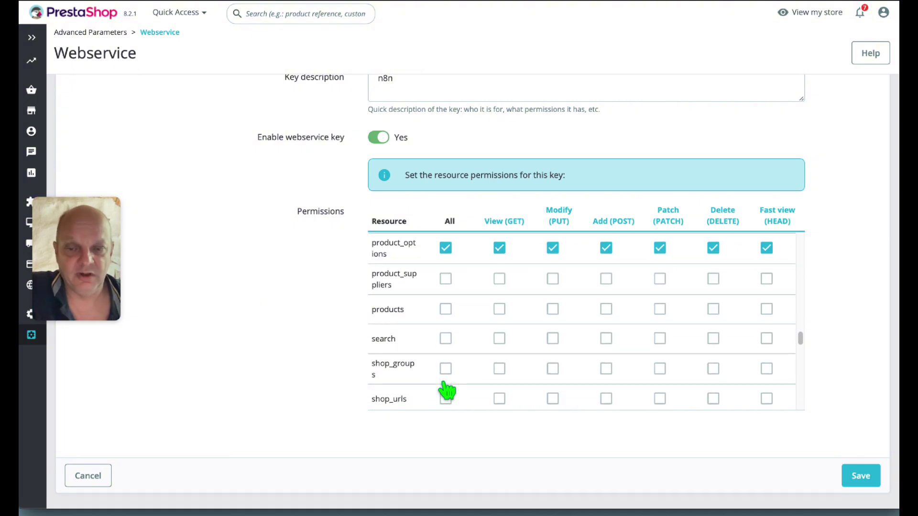
pyautogui.click(445, 277)
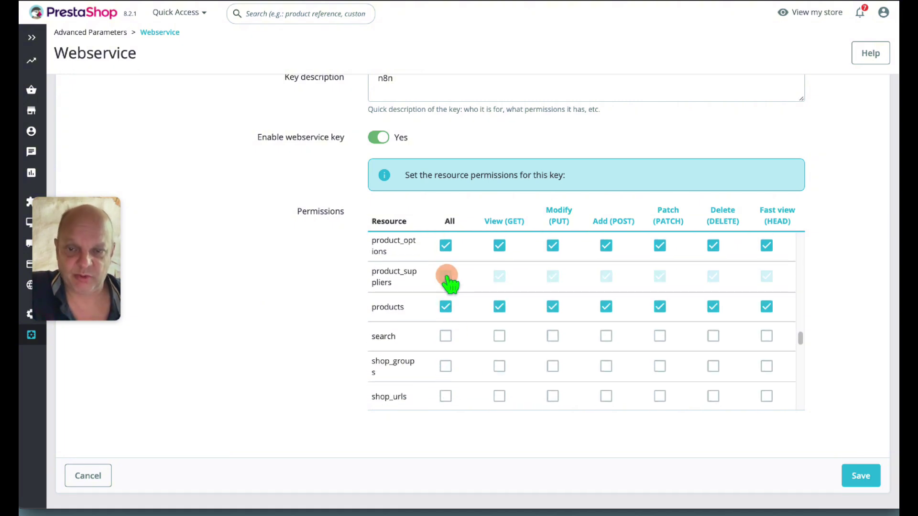
pyautogui.click(446, 337)
pyautogui.click(445, 367)
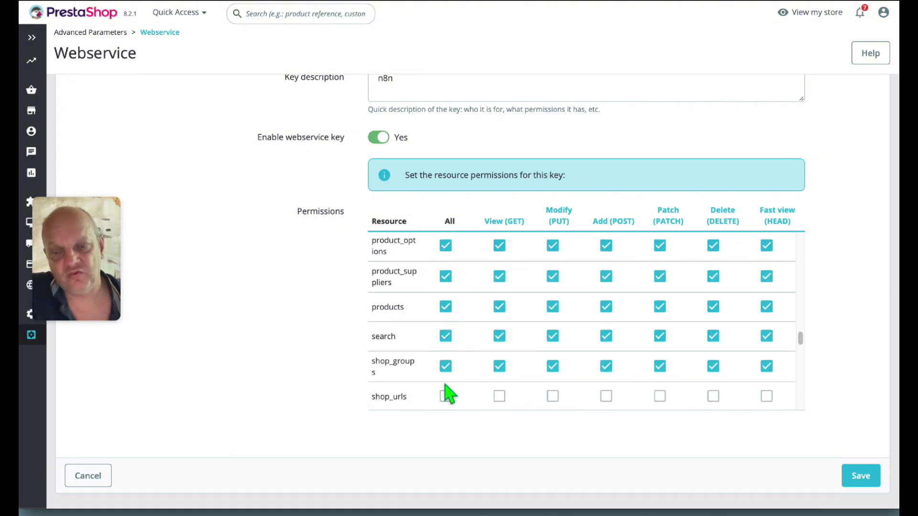
pyautogui.click(446, 396)
# Grant the key all permissions on the shops, specific_price_rules and specific_prices resources
pyautogui.scroll(-5, 447, 399)
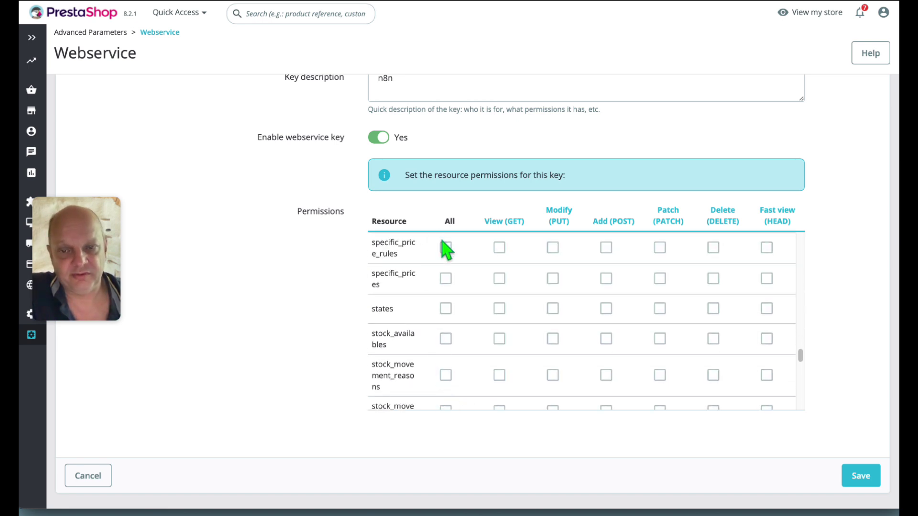
pyautogui.click(446, 248)
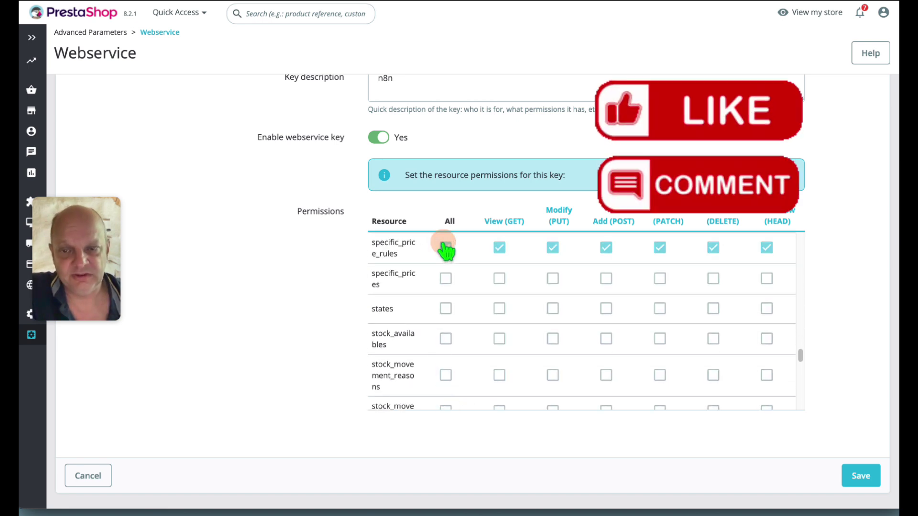
pyautogui.click(446, 279)
pyautogui.scroll(1, 446, 287)
pyautogui.scroll(1, 453, 260)
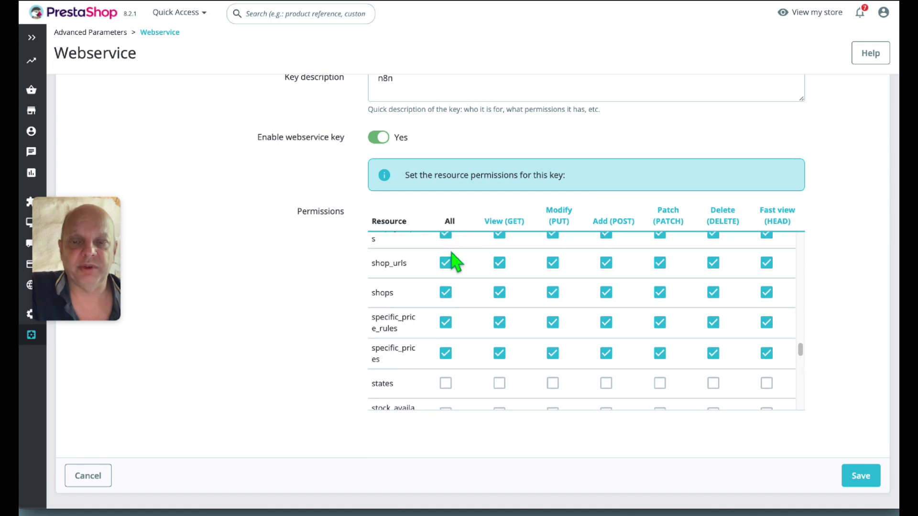
# Grant the key all permissions on the states, stock_availables, stock_movement_reasons and stock_movements resources
pyautogui.scroll(-2, 452, 260)
pyautogui.click(449, 277)
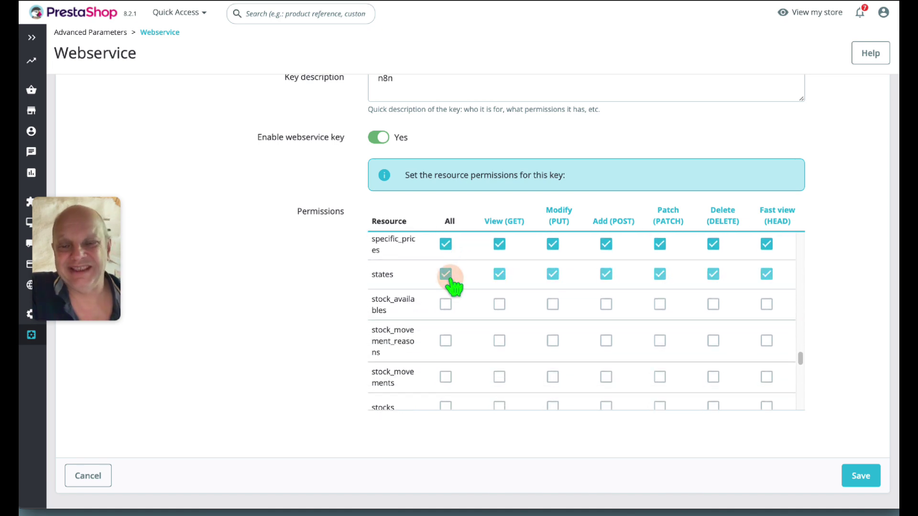
pyautogui.click(447, 306)
pyautogui.click(449, 346)
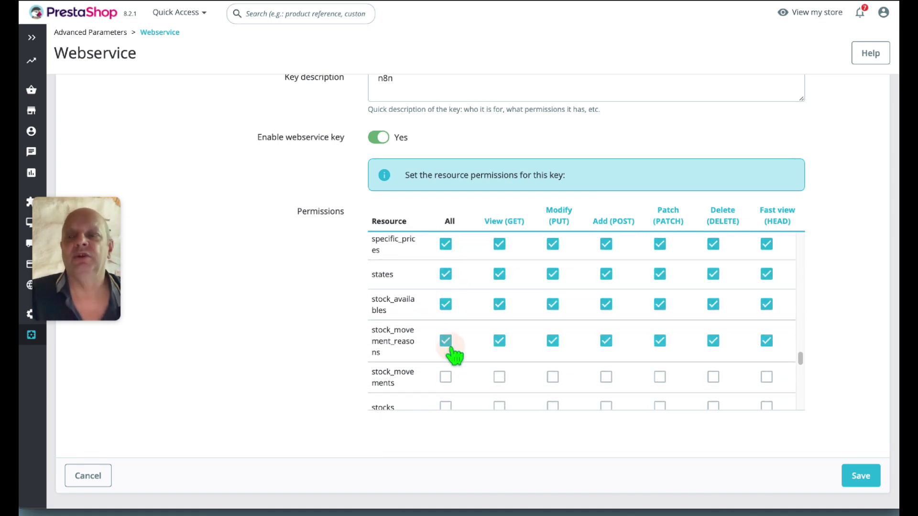
pyautogui.click(446, 378)
# Grant the key all permissions on the stocks, stores, suppliers and supply_order_details resources
pyautogui.scroll(-2, 449, 344)
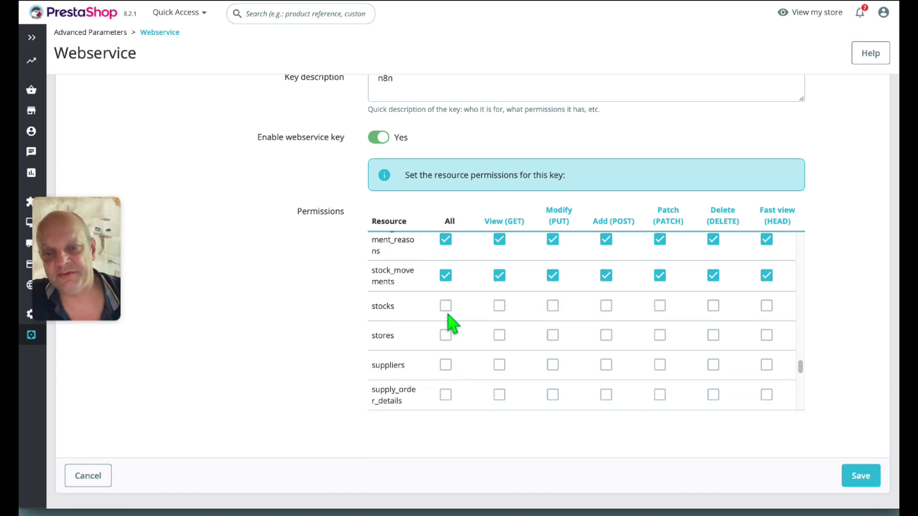
pyautogui.click(446, 307)
pyautogui.click(446, 336)
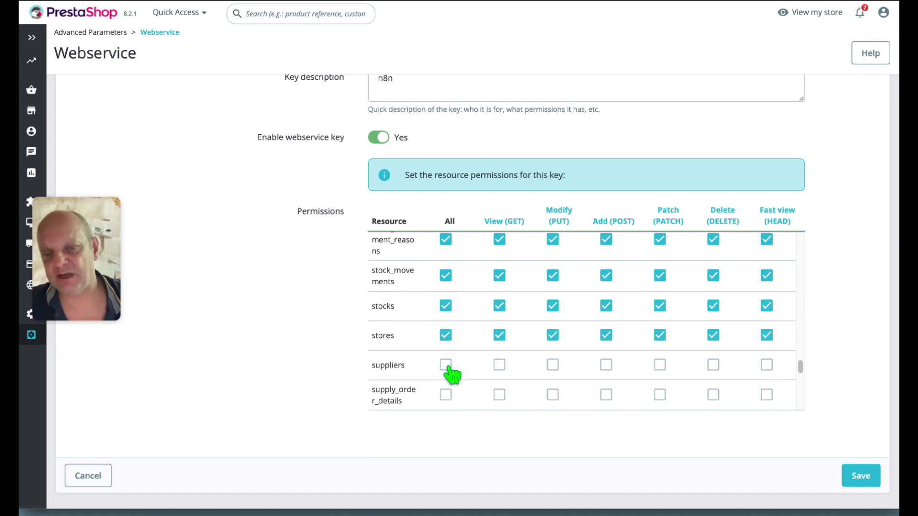
pyautogui.click(447, 365)
pyautogui.click(446, 395)
# Grant the key all permissions on the supply_order_histories, supply_order_receipt_histories, supply_order_states and supply_orders resources
pyautogui.scroll(-3, 449, 401)
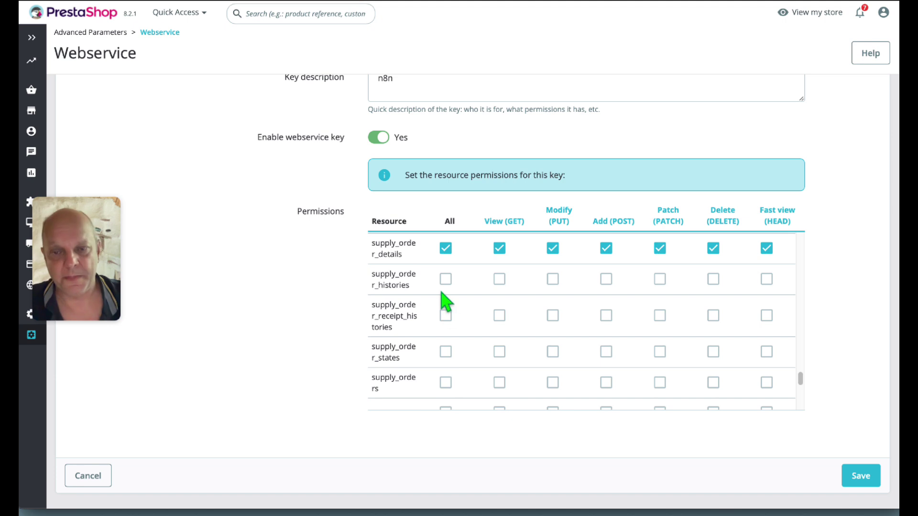
pyautogui.click(445, 279)
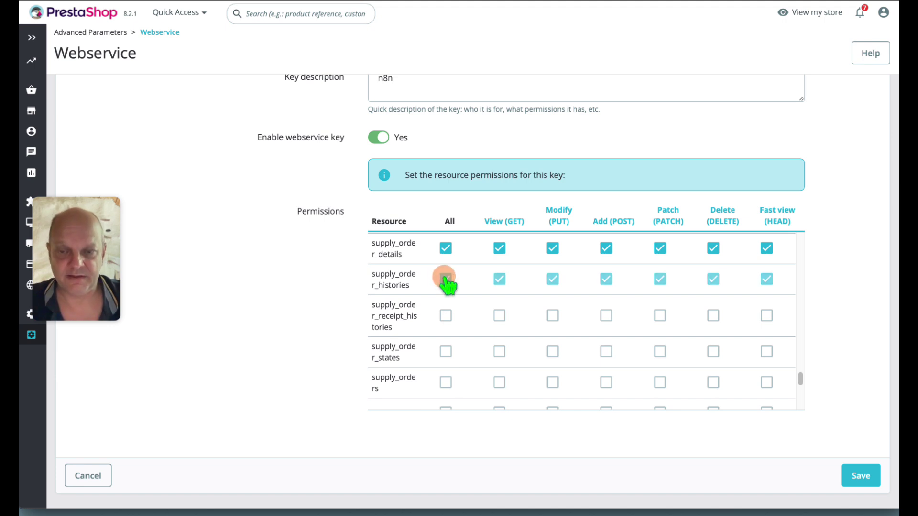
pyautogui.click(446, 317)
pyautogui.click(446, 353)
pyautogui.click(446, 381)
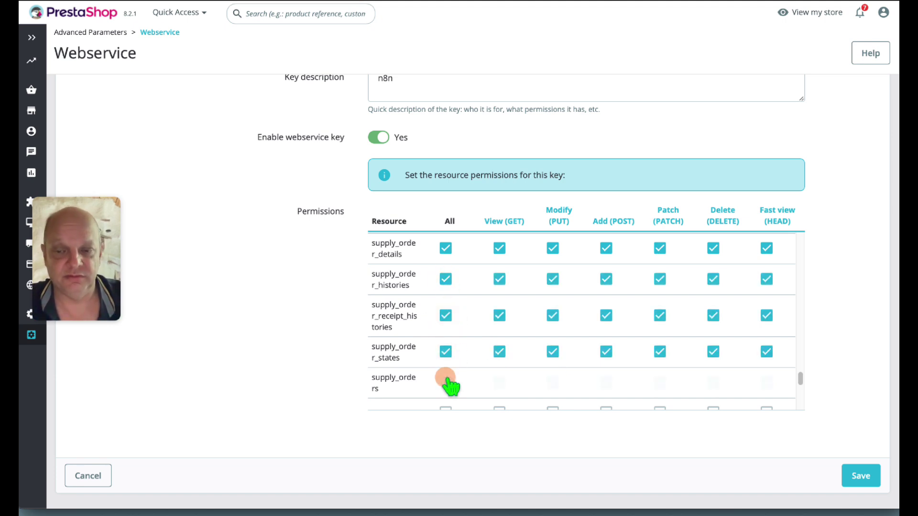
# Grant the key all permissions on the tags, tax_rule_groups, tax_rules, taxes and translated_configurations resources
pyautogui.scroll(-2, 553, 365)
pyautogui.click(446, 354)
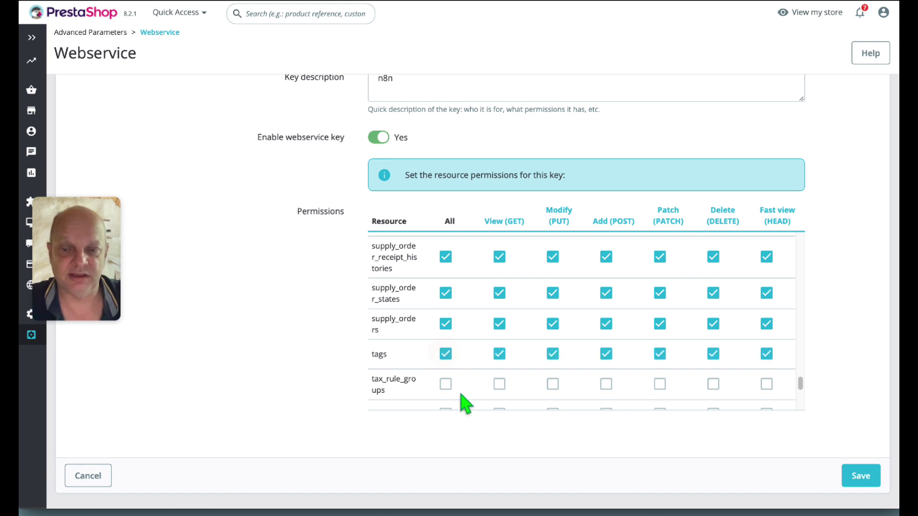
pyautogui.click(446, 384)
pyautogui.scroll(-3, 531, 359)
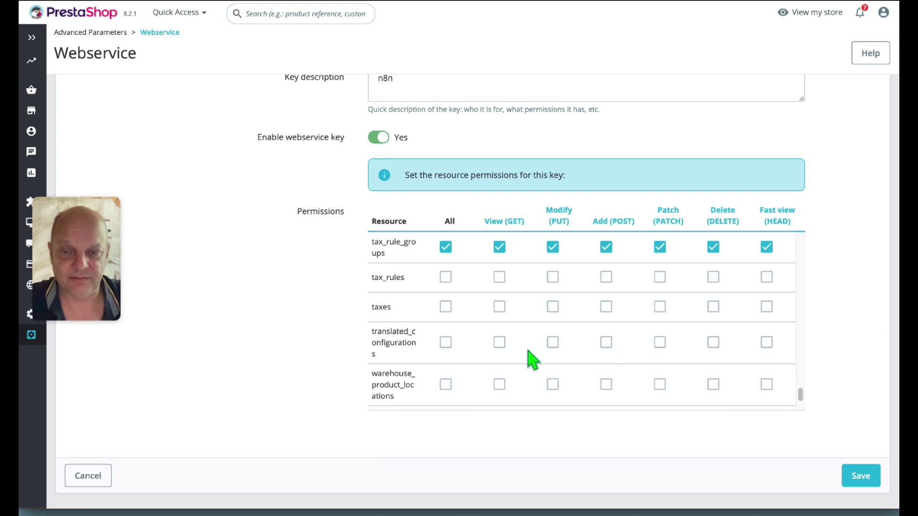
pyautogui.click(445, 277)
pyautogui.click(445, 307)
pyautogui.click(446, 342)
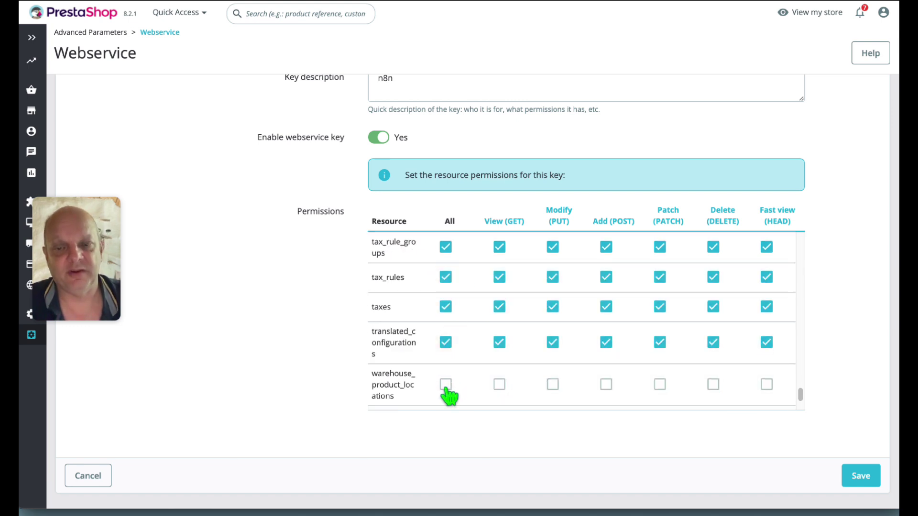
# Grant the key all permissions on the warehouse_product_locations, warehouses, weight_ranges and zones resources
pyautogui.click(446, 384)
pyautogui.scroll(-2, 497, 331)
pyautogui.click(446, 336)
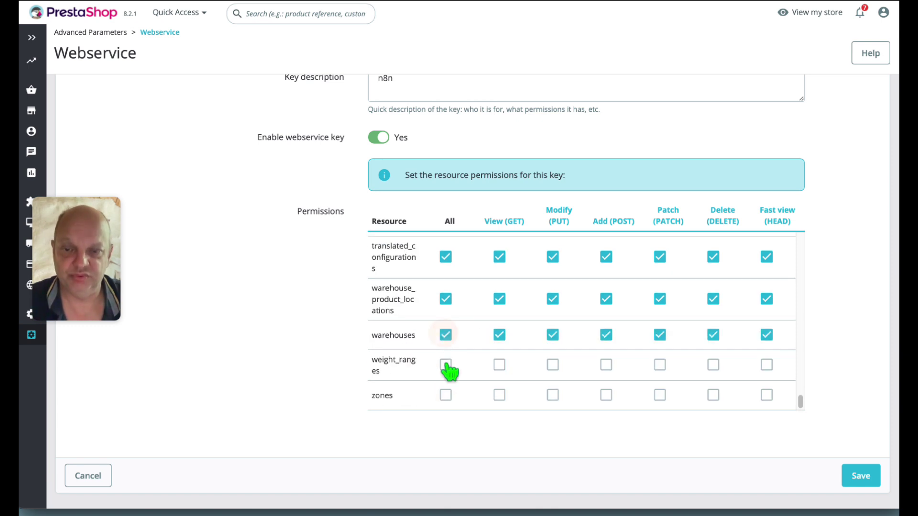
pyautogui.click(446, 395)
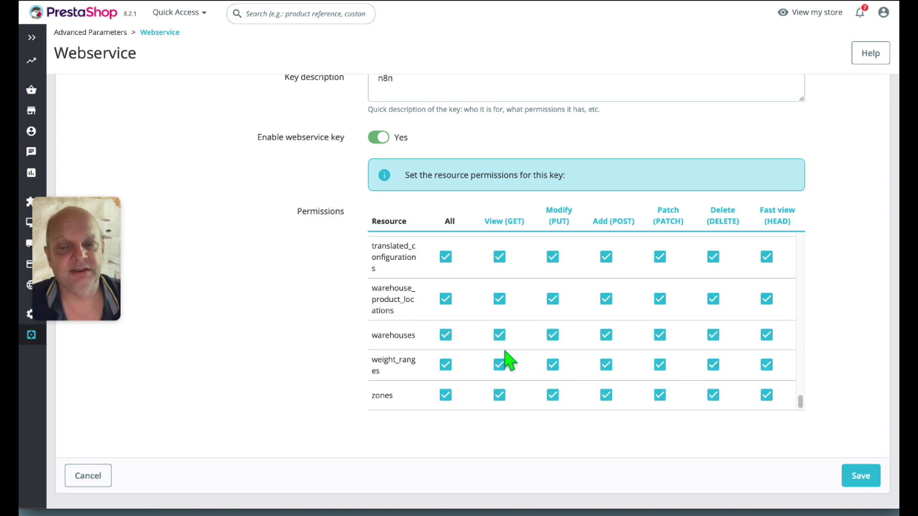
# Review the permissions table to check that every resource has all its permissions granted
pyautogui.scroll(6, 504, 359)
pyautogui.scroll(20, 507, 358)
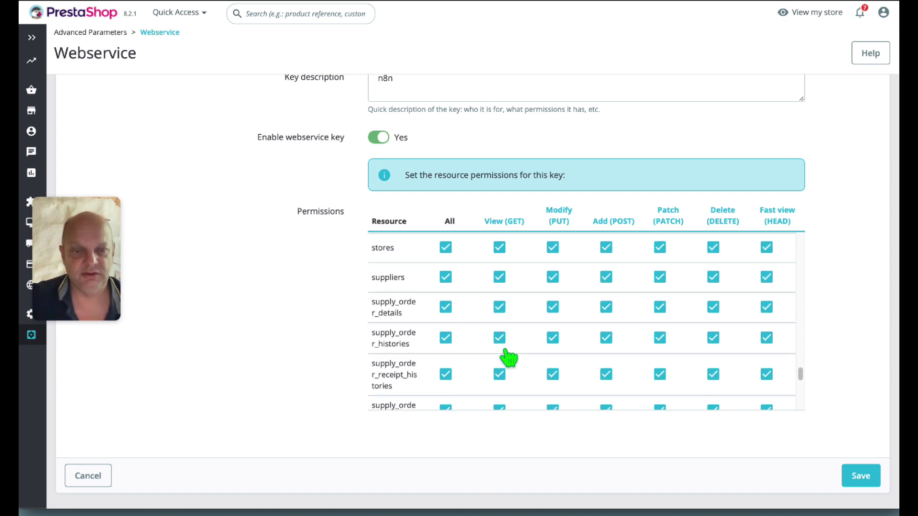
pyautogui.scroll(12, 507, 358)
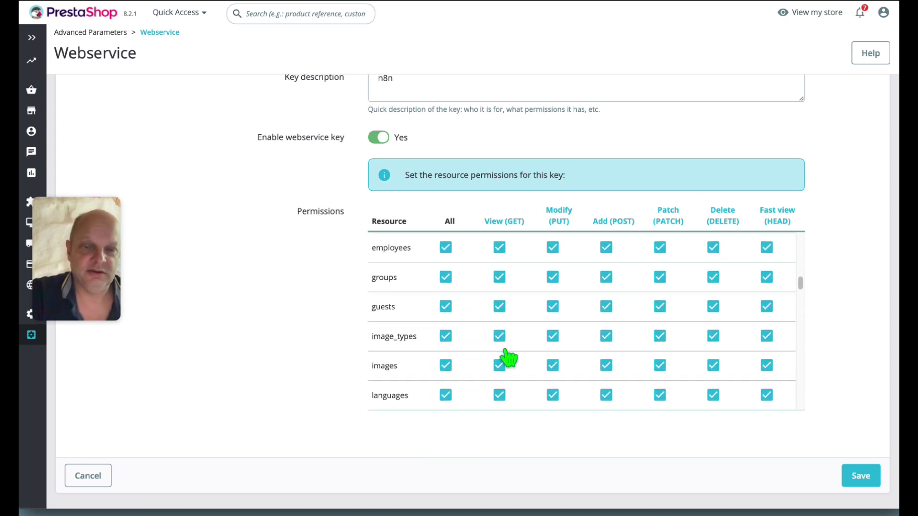
pyautogui.scroll(-10, 507, 356)
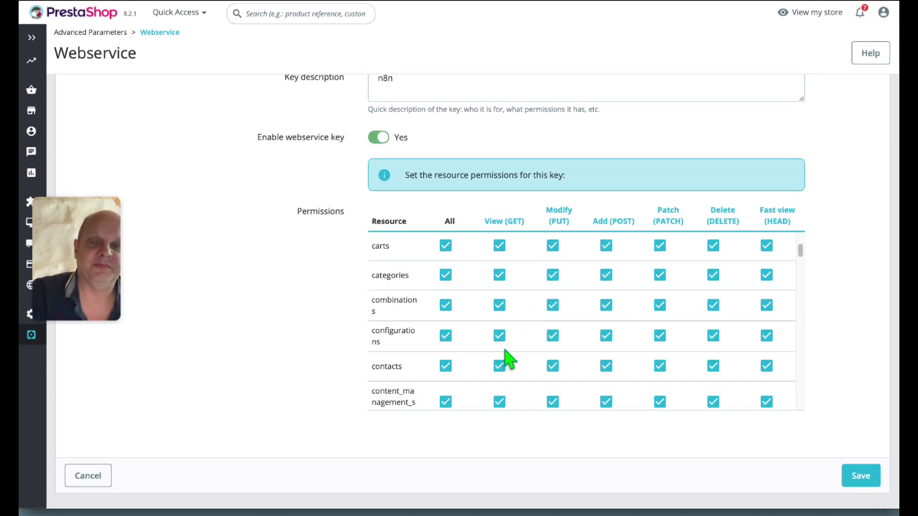
pyautogui.scroll(-5, 508, 358)
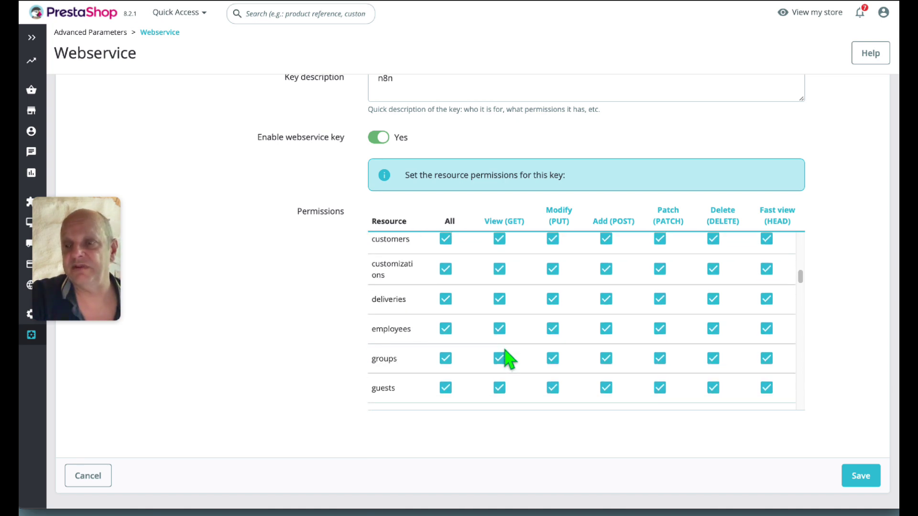
pyautogui.scroll(-1, 508, 359)
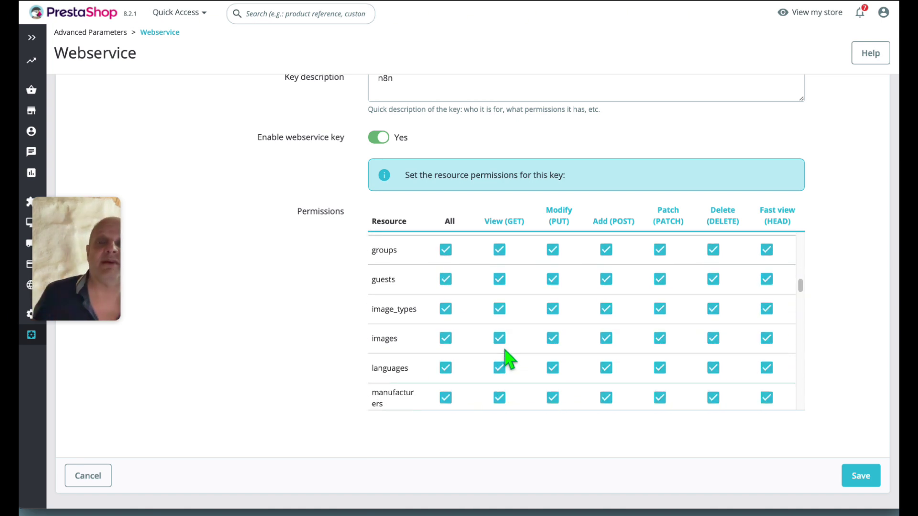
# Check the permissions granted on the product-related resources and return to the first resources of the permissions table
pyautogui.scroll(-15, 436, 361)
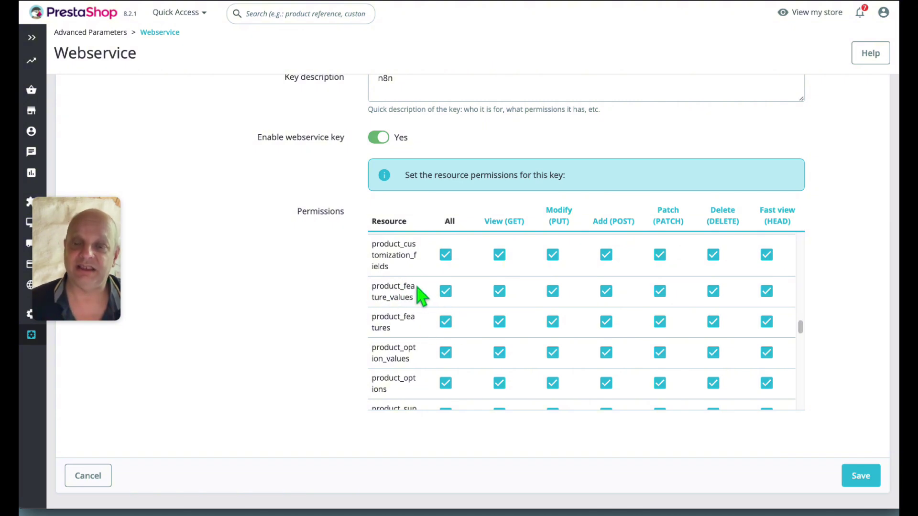
pyautogui.scroll(-3, 413, 383)
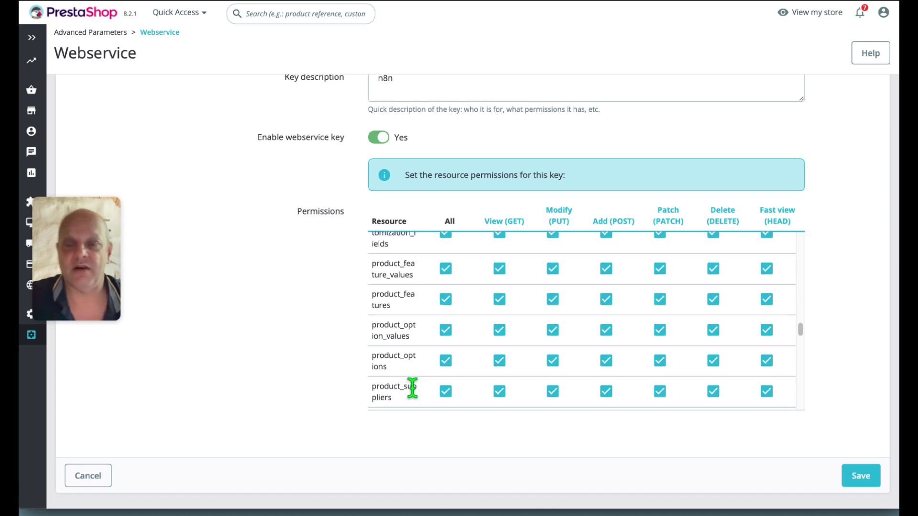
pyautogui.scroll(6, 493, 330)
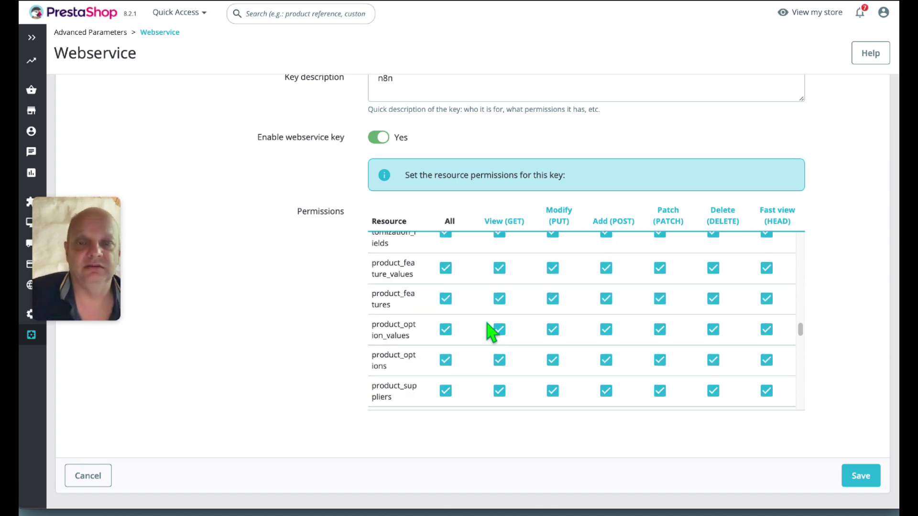
pyautogui.scroll(15, 492, 330)
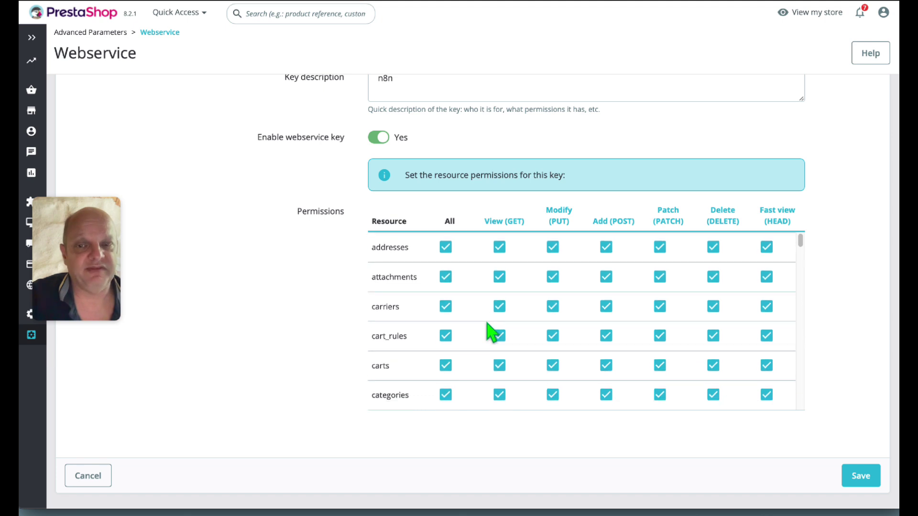
pyautogui.scroll(-3, 492, 328)
pyautogui.scroll(3, 492, 328)
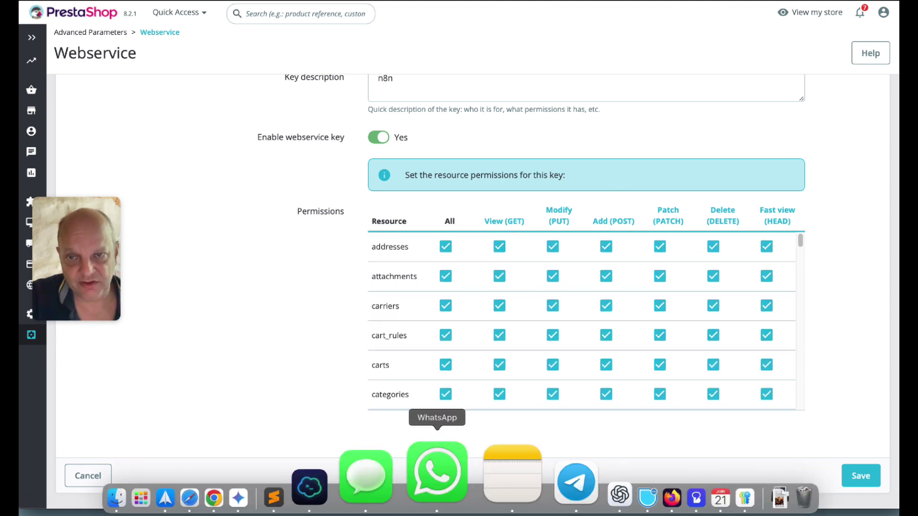
# Save the new n8n webservice key and view its entry in the webservice key list
pyautogui.scroll(3, 346, 321)
pyautogui.scroll(-3, 346, 321)
pyautogui.scroll(-4, 734, 287)
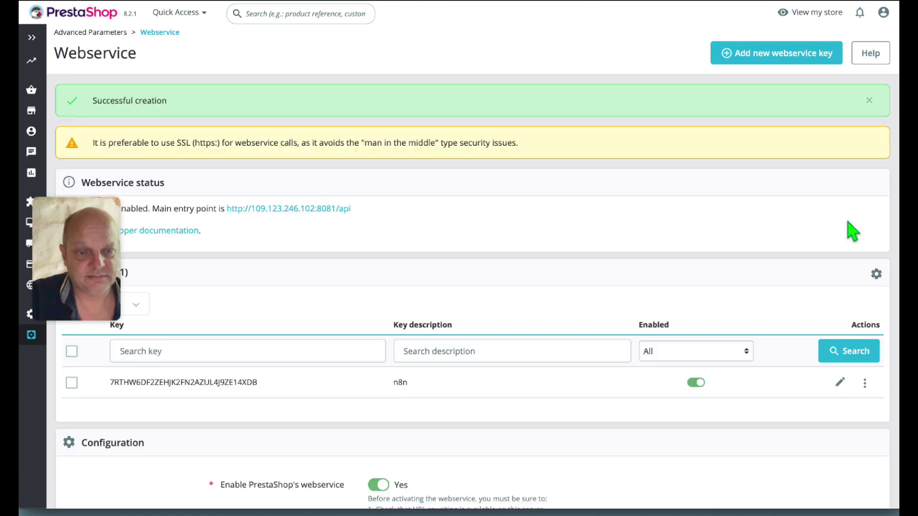
pyautogui.scroll(-2, 853, 231)
pyautogui.scroll(-2, 852, 230)
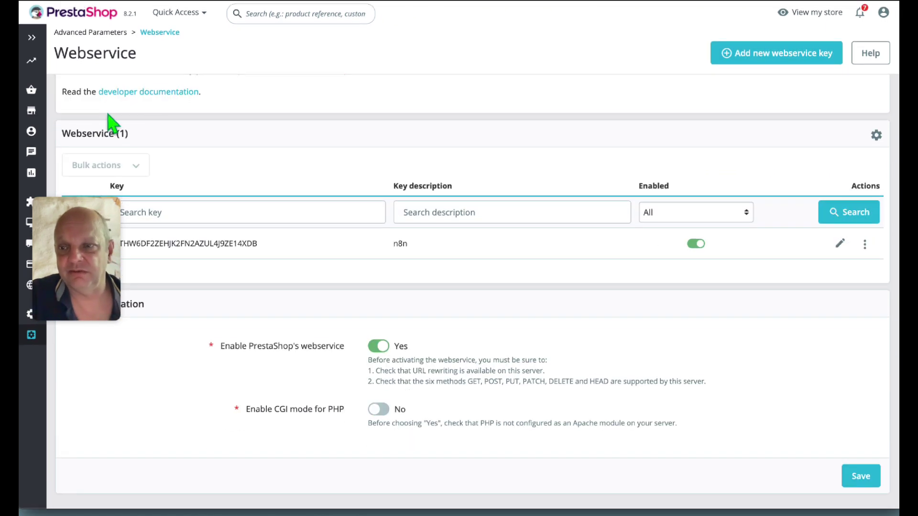
pyautogui.moveTo(79, 236); pyautogui.dragTo(766, 81)
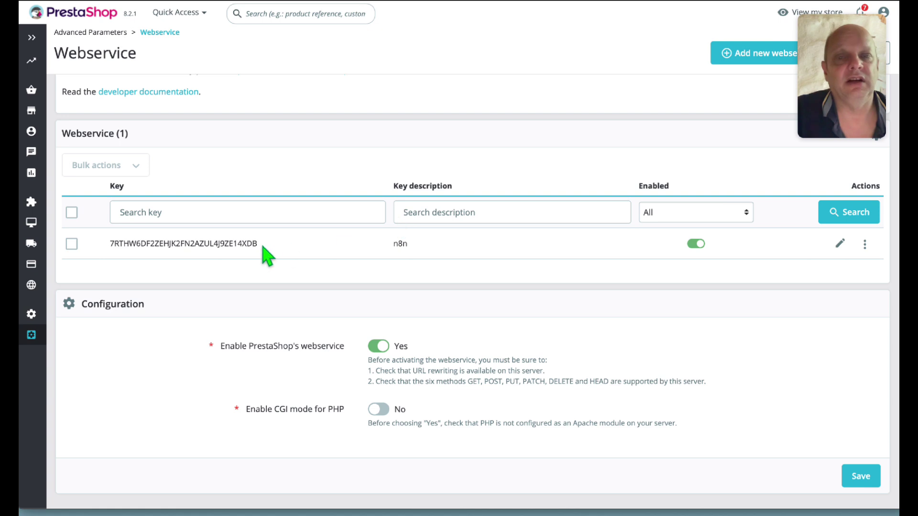
# Highlight the n8n key's value in the webservice key list and view the additional actions available for it
pyautogui.doubleClick(174, 244)
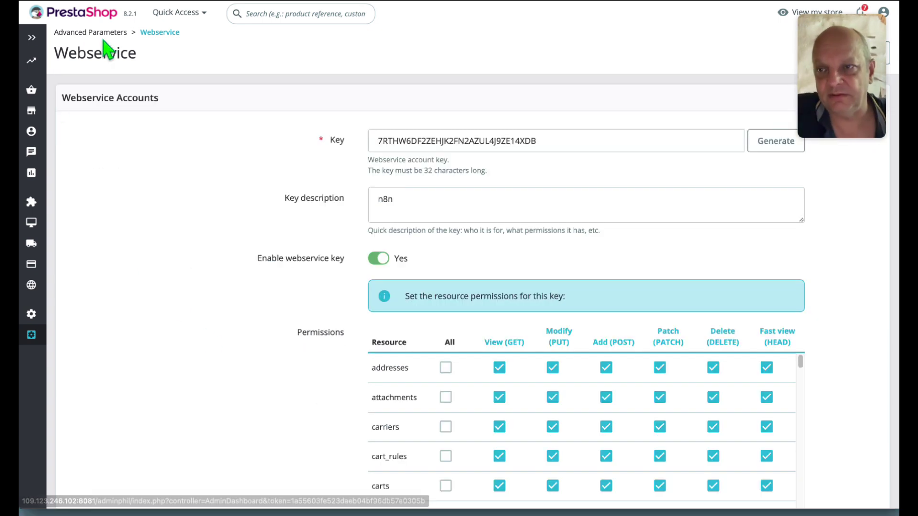
pyautogui.hotkey('alt', 'Left')
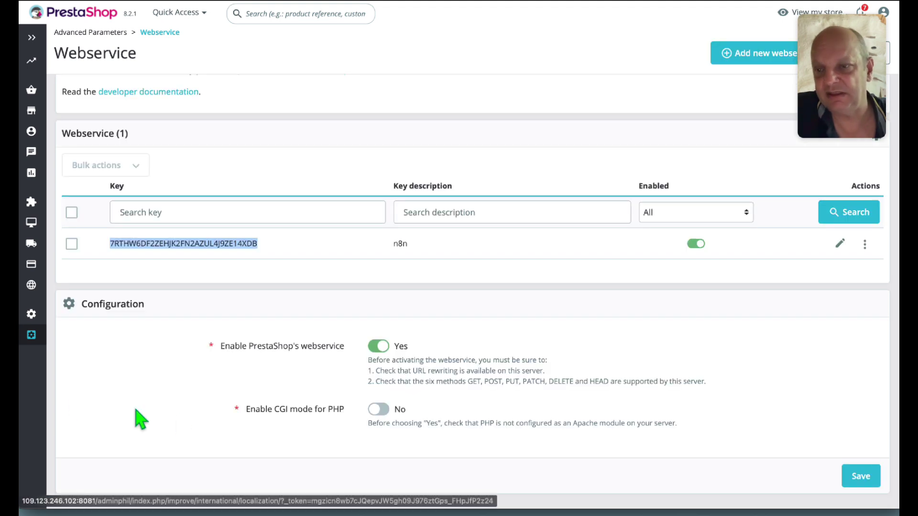
pyautogui.click(184, 380)
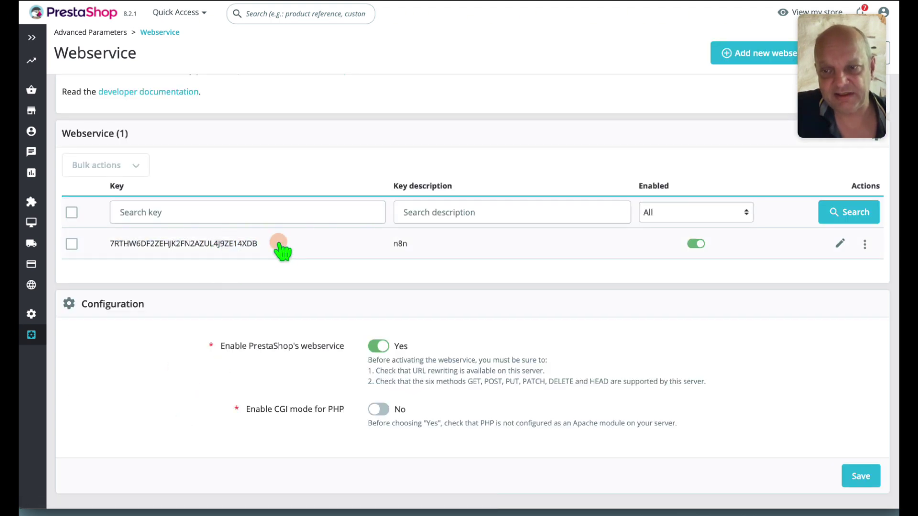
pyautogui.moveTo(280, 247); pyautogui.dragTo(109, 244)
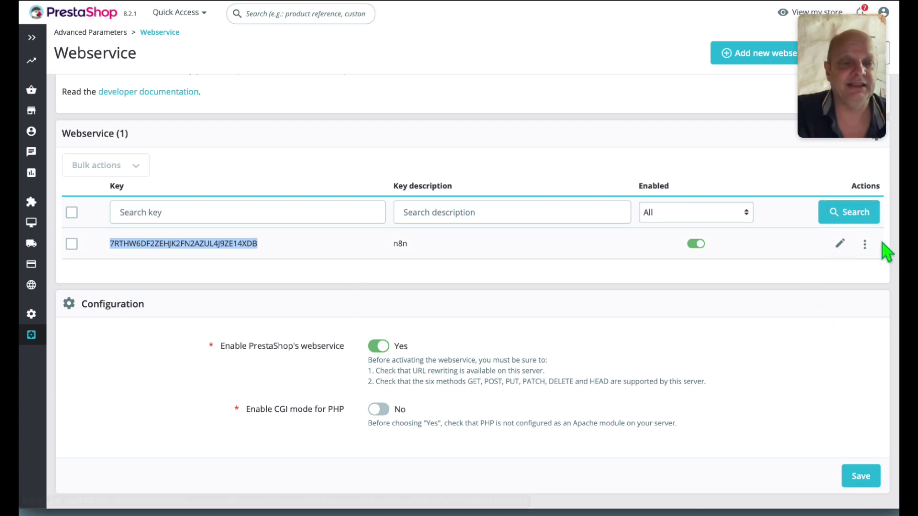
pyautogui.click(867, 245)
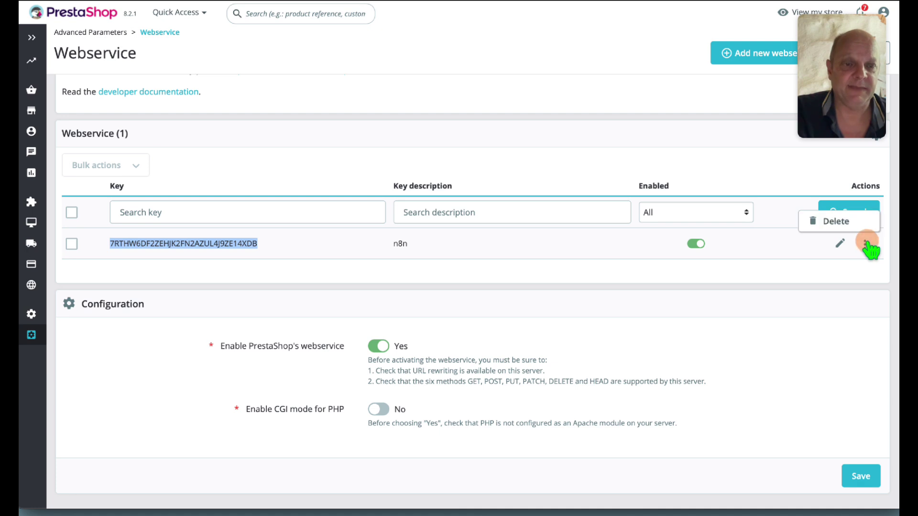
pyautogui.click(835, 286)
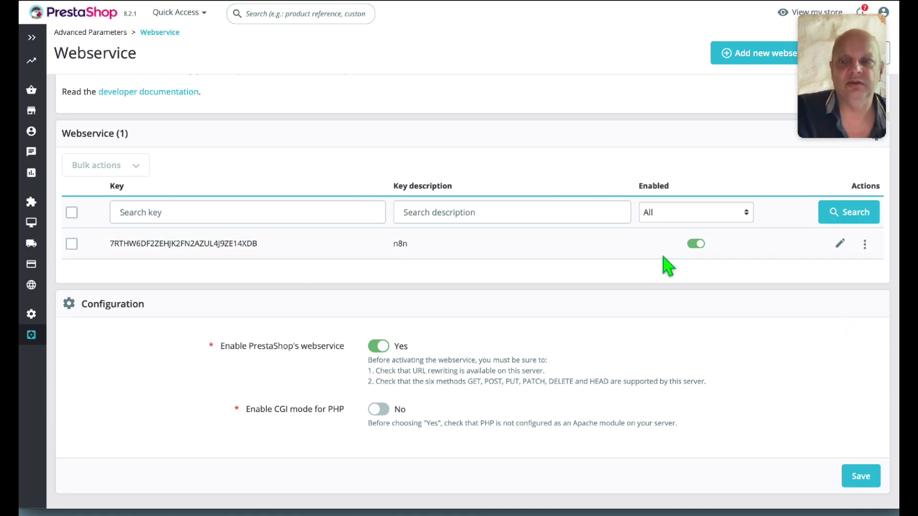
# Disable the n8n webservice key and enable it again, repeating the change twice
pyautogui.click(695, 244)
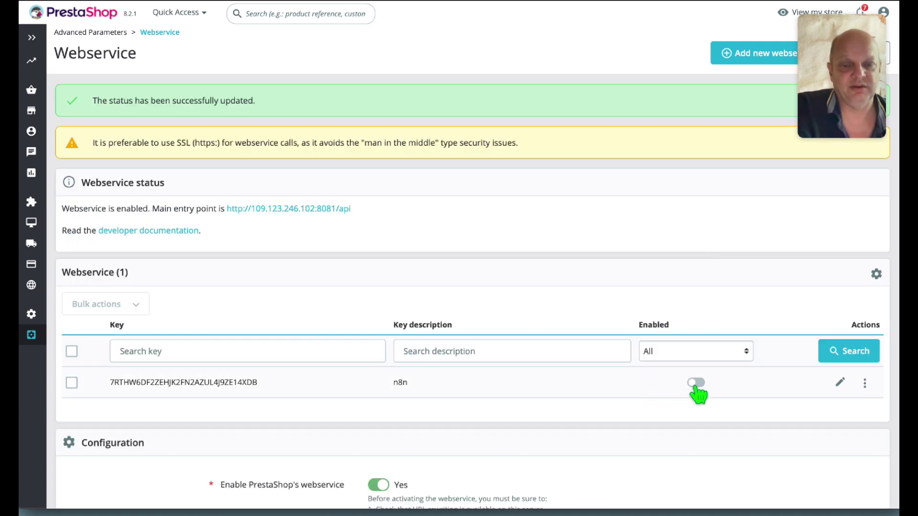
pyautogui.click(694, 384)
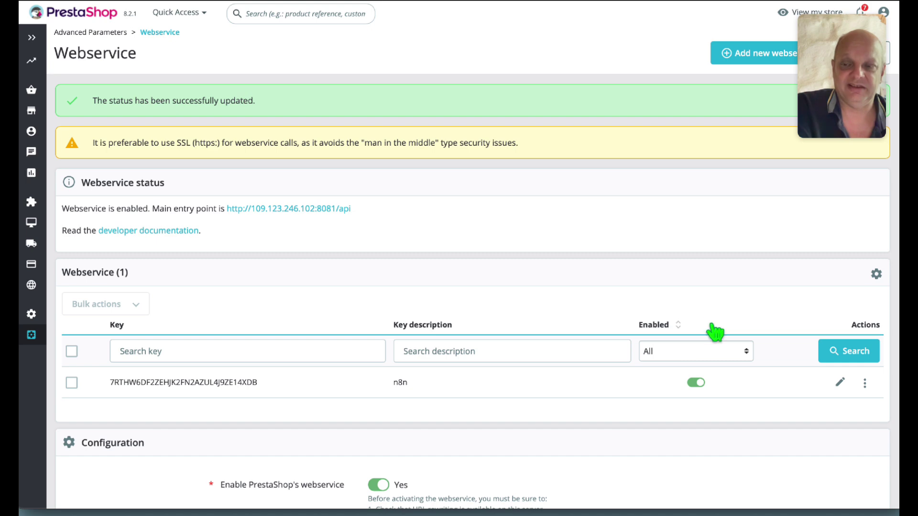
pyautogui.scroll(-1, 830, 429)
pyautogui.click(693, 349)
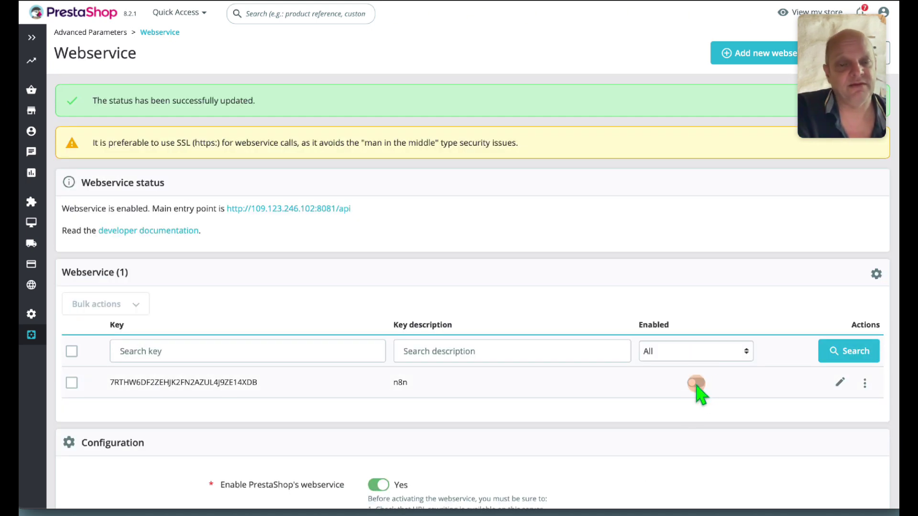
pyautogui.click(696, 383)
# View the delete option in the n8n key's additional actions without using it
pyautogui.scroll(-4, 731, 242)
pyautogui.click(865, 244)
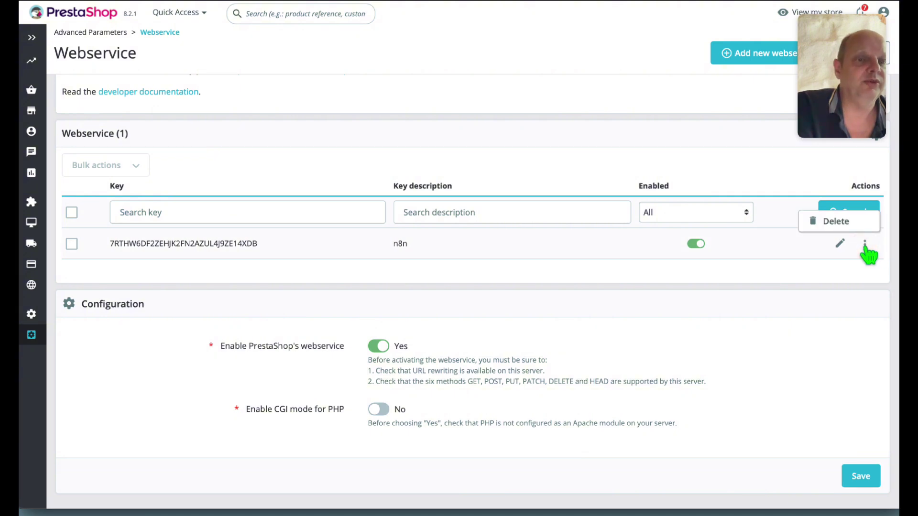
pyautogui.click(768, 308)
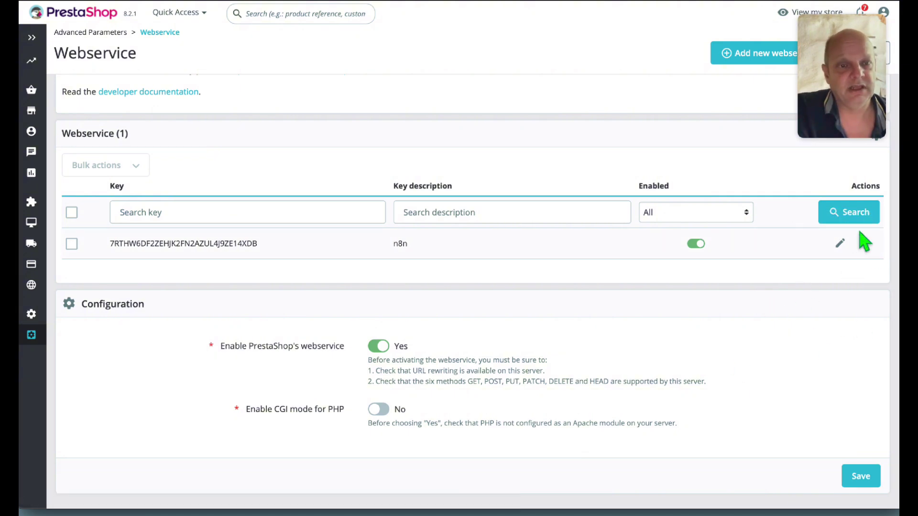
pyautogui.scroll(1, 364, 253)
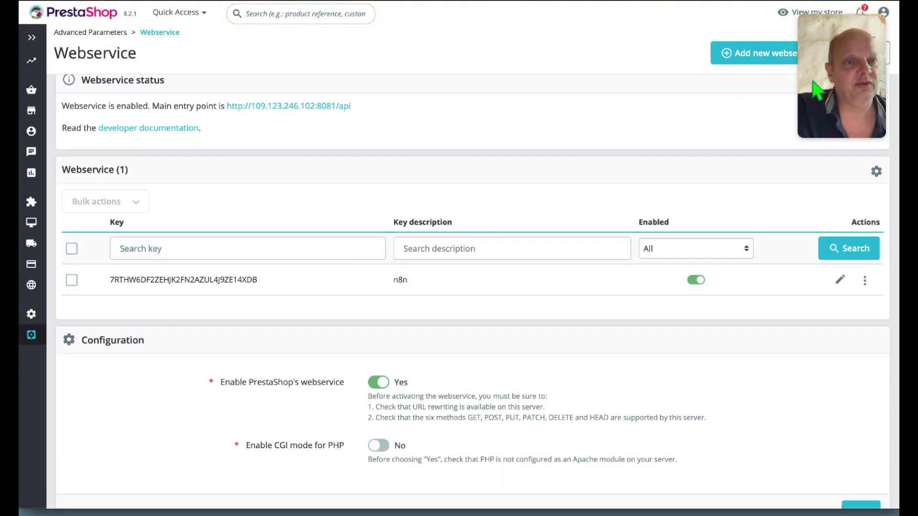
pyautogui.moveTo(815, 89); pyautogui.dragTo(72, 101)
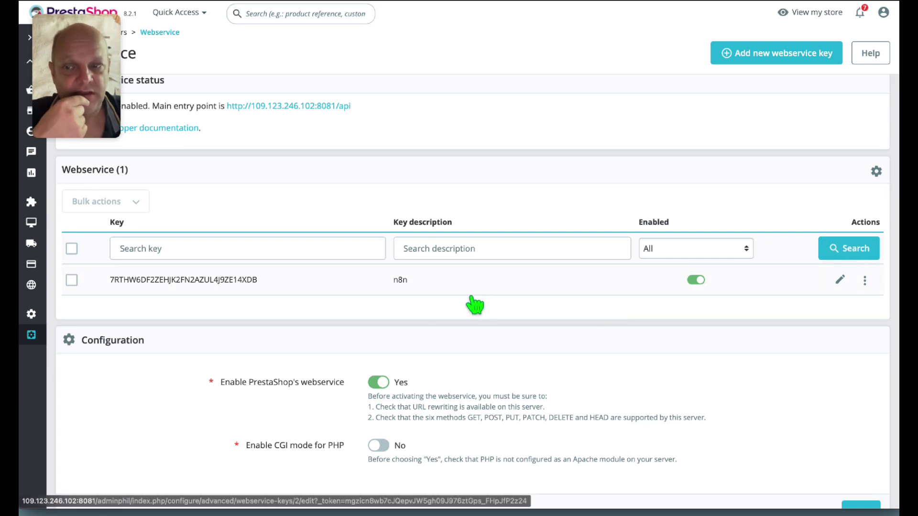
# Generate a new key value for the n8n webservice key, save it and highlight the value in the list
pyautogui.click(840, 281)
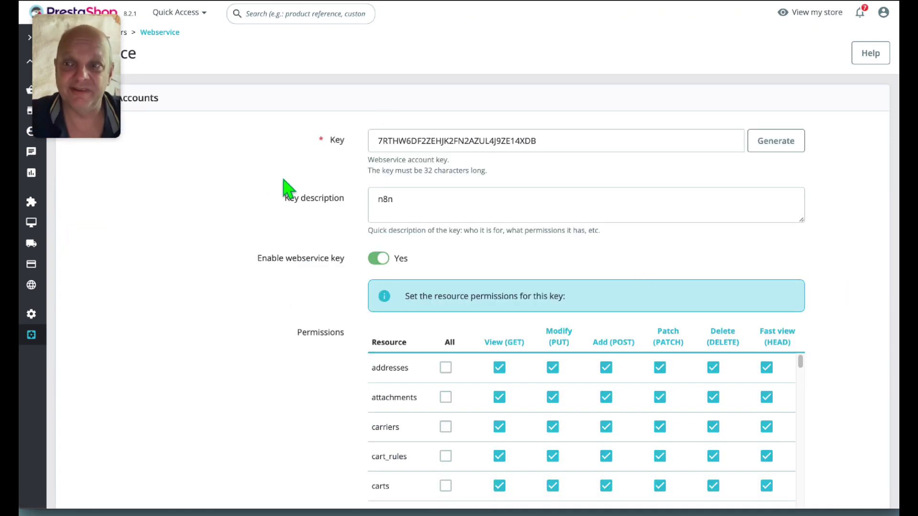
pyautogui.click(778, 151)
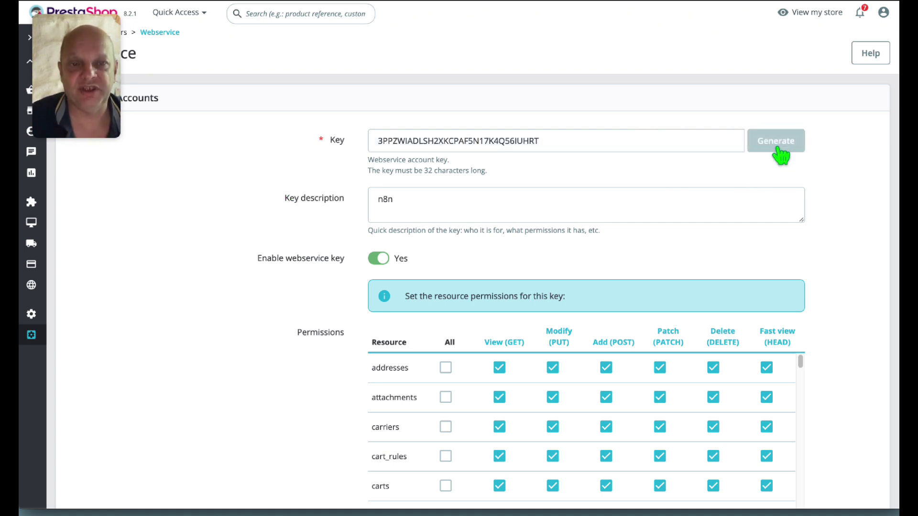
pyautogui.click(780, 151)
pyautogui.scroll(-3, 269, 314)
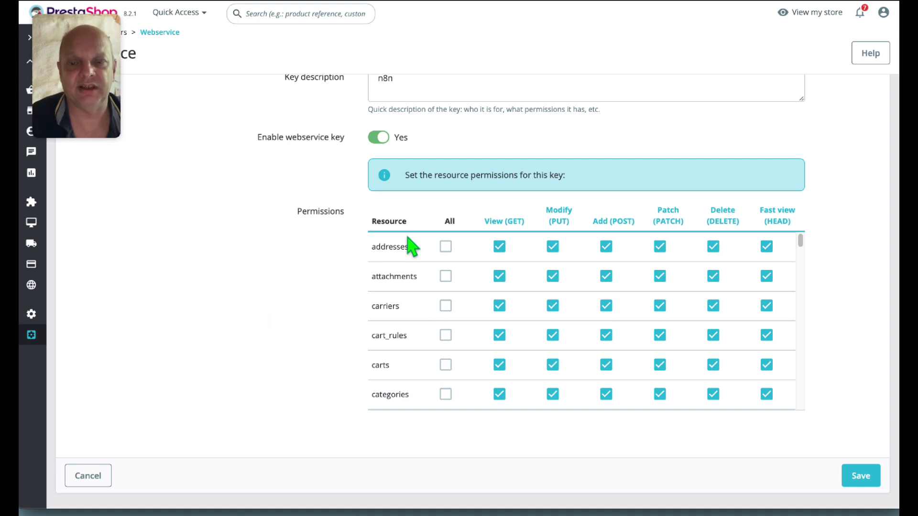
pyautogui.scroll(3, 585, 151)
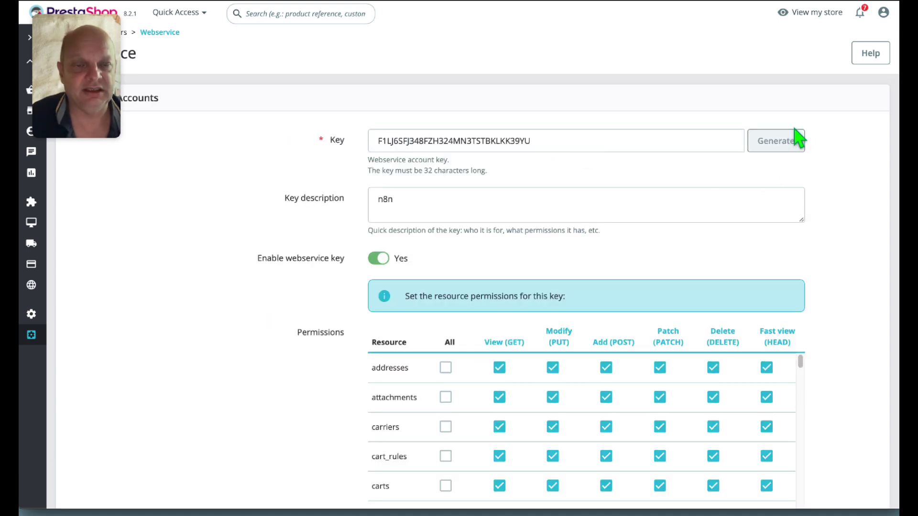
pyautogui.scroll(-3, 619, 260)
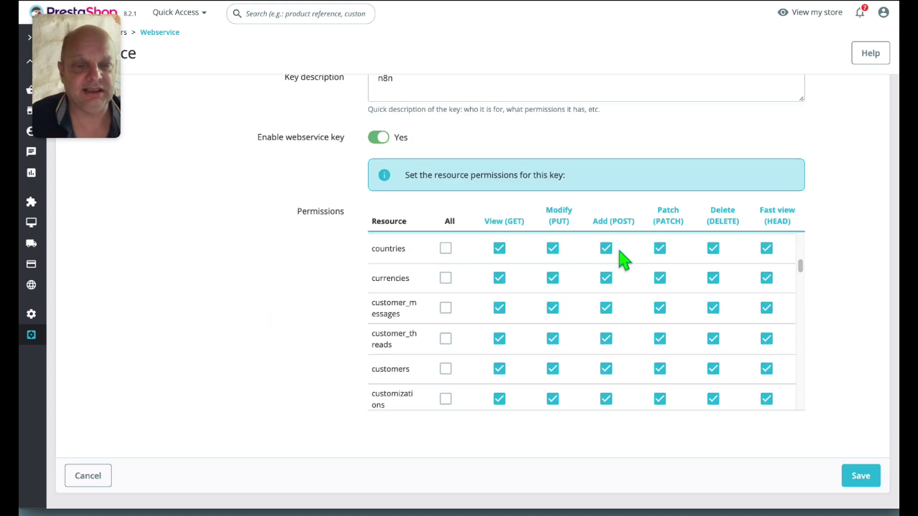
pyautogui.click(861, 476)
pyautogui.scroll(-3, 181, 270)
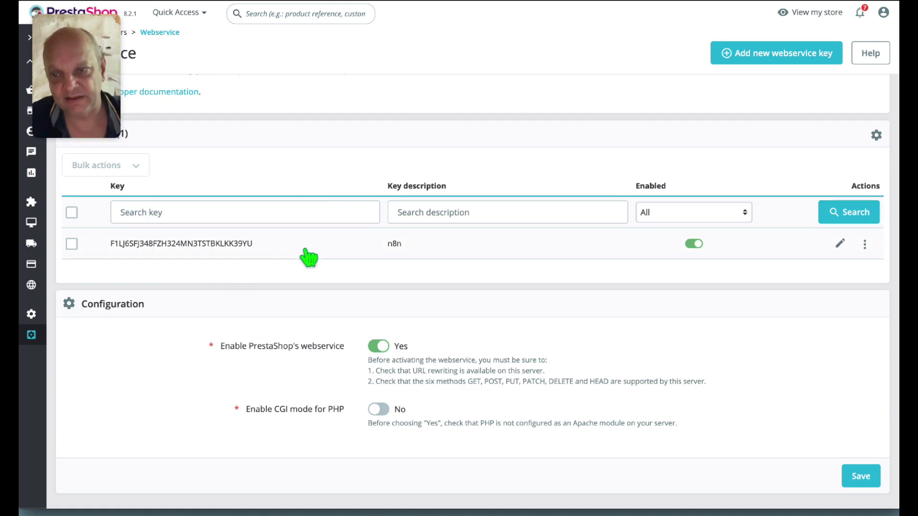
pyautogui.moveTo(307, 249); pyautogui.dragTo(72, 250)
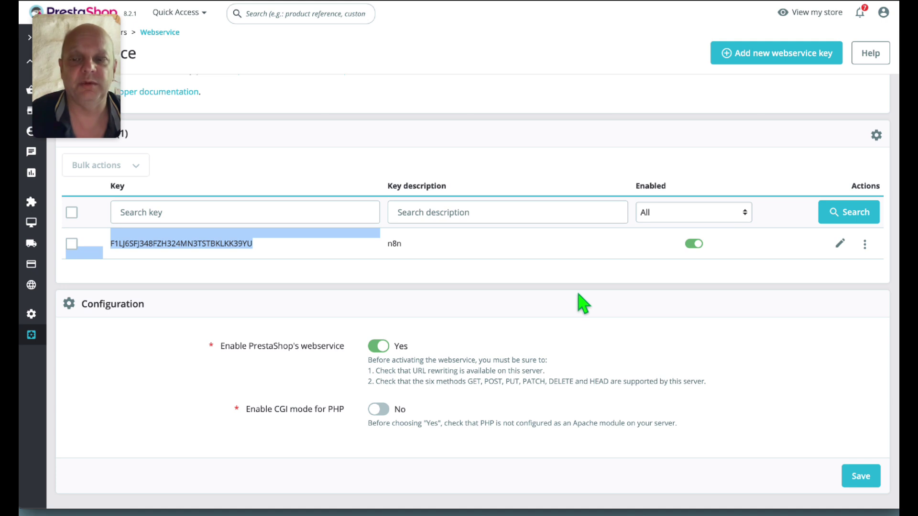
# Open the n8n key for editing and clear all permissions on the images resource
pyautogui.click(843, 244)
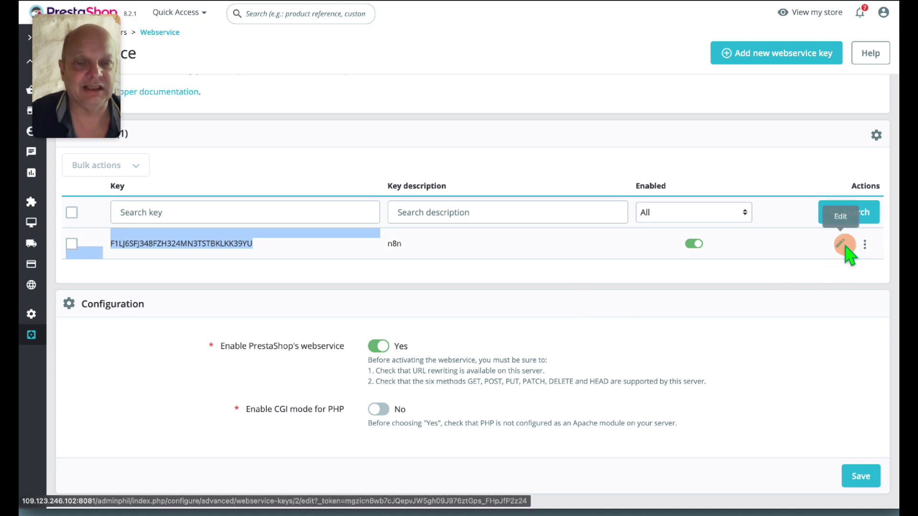
pyautogui.scroll(-4, 579, 315)
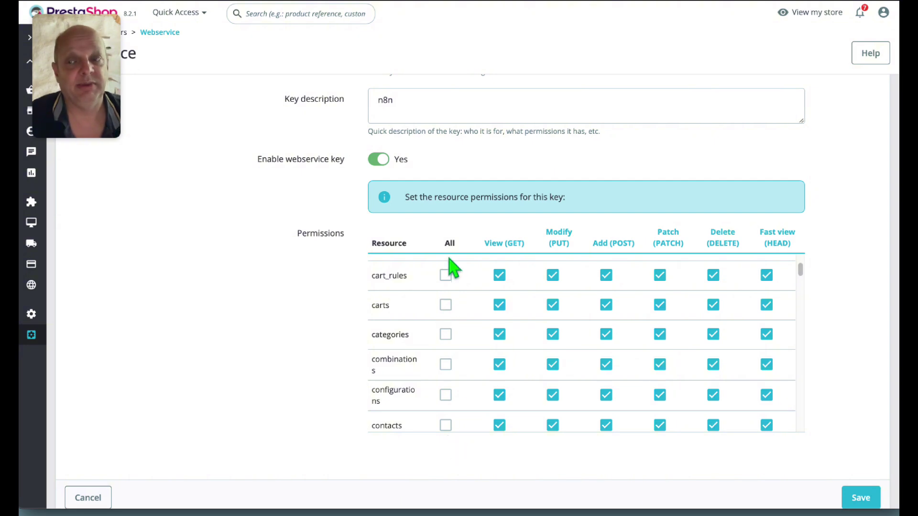
pyautogui.scroll(-8, 480, 262)
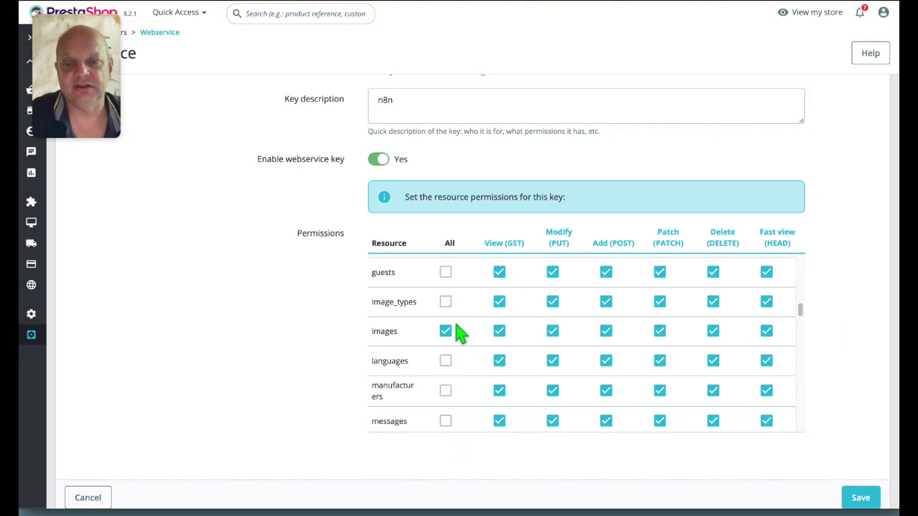
pyautogui.click(446, 332)
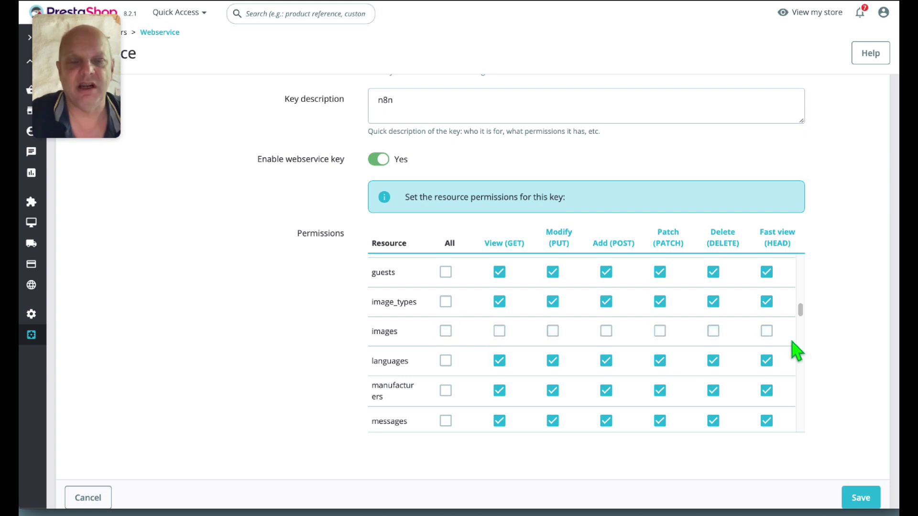
pyautogui.click(445, 332)
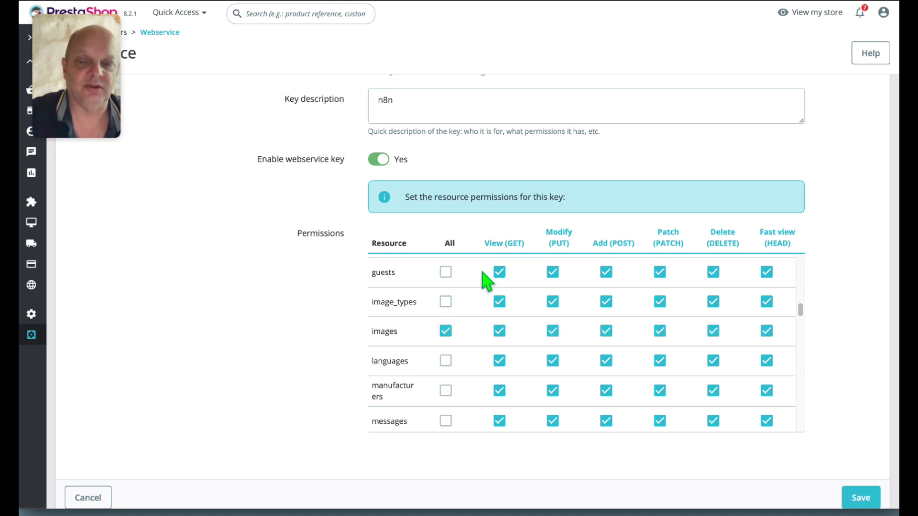
pyautogui.click(446, 332)
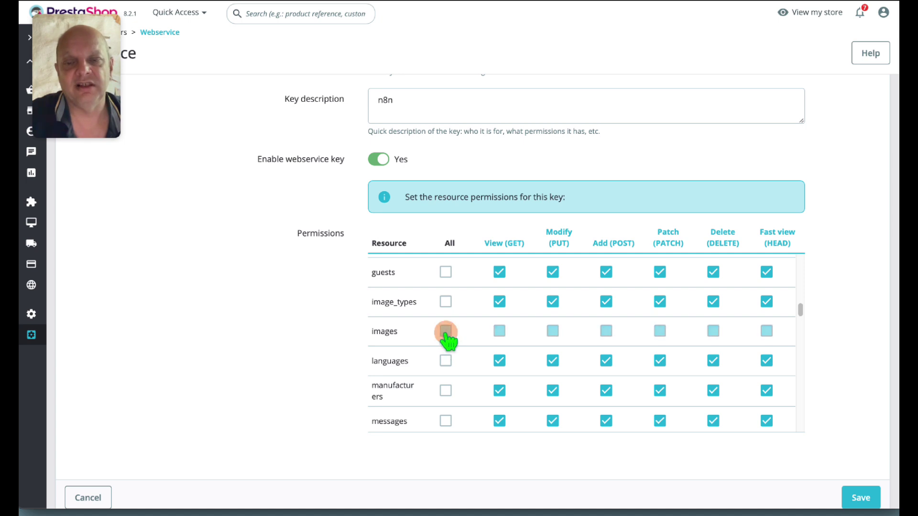
# Grant the images resource the View, Modify, Add, Patch, Delete and Fast view permissions individually, and save the n8n key
pyautogui.click(499, 331)
pyautogui.click(553, 331)
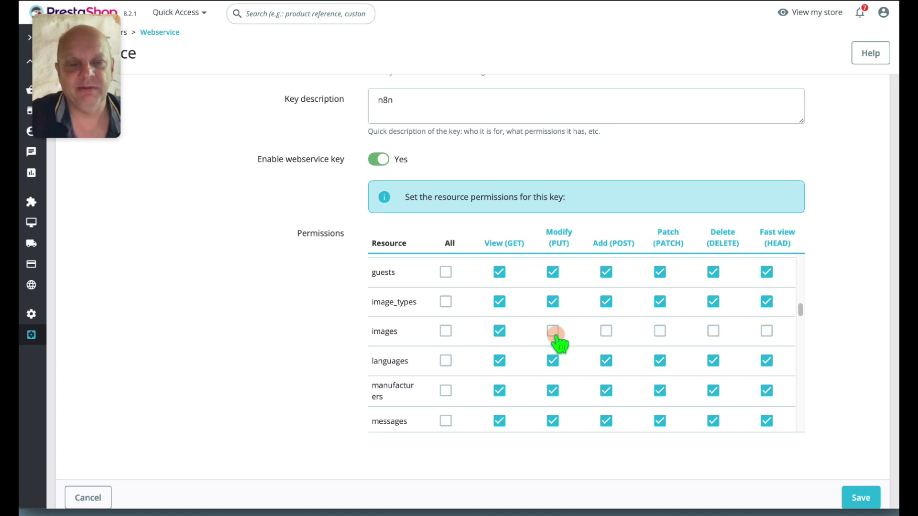
pyautogui.click(606, 331)
pyautogui.click(660, 331)
pyautogui.click(713, 331)
pyautogui.click(766, 330)
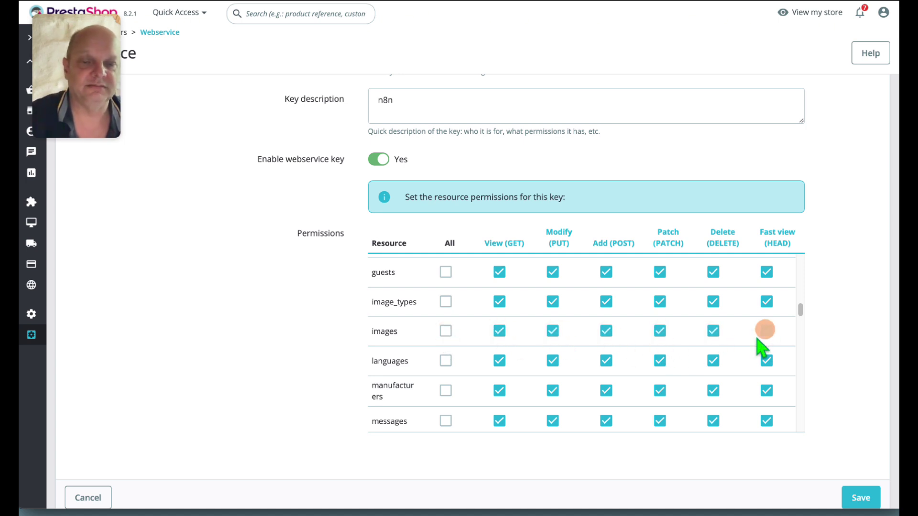
pyautogui.scroll(10, 645, 366)
pyautogui.scroll(-2, 827, 380)
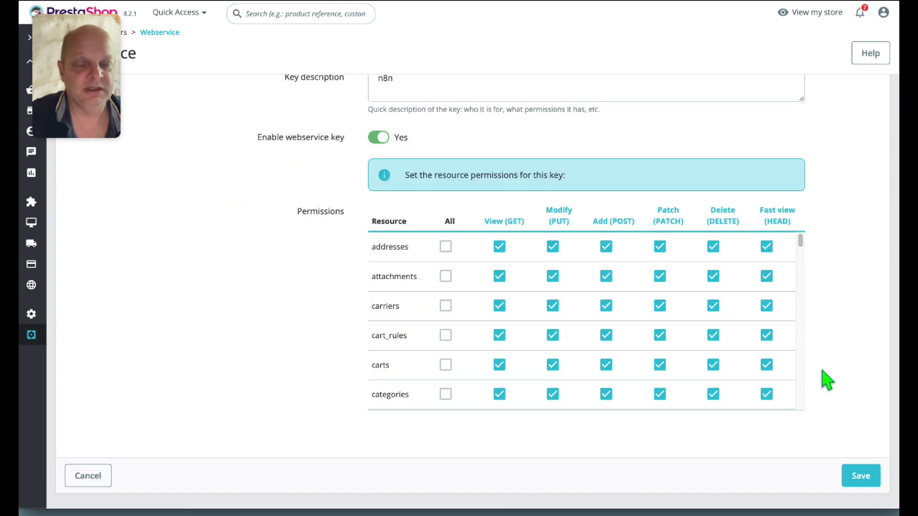
pyautogui.click(867, 479)
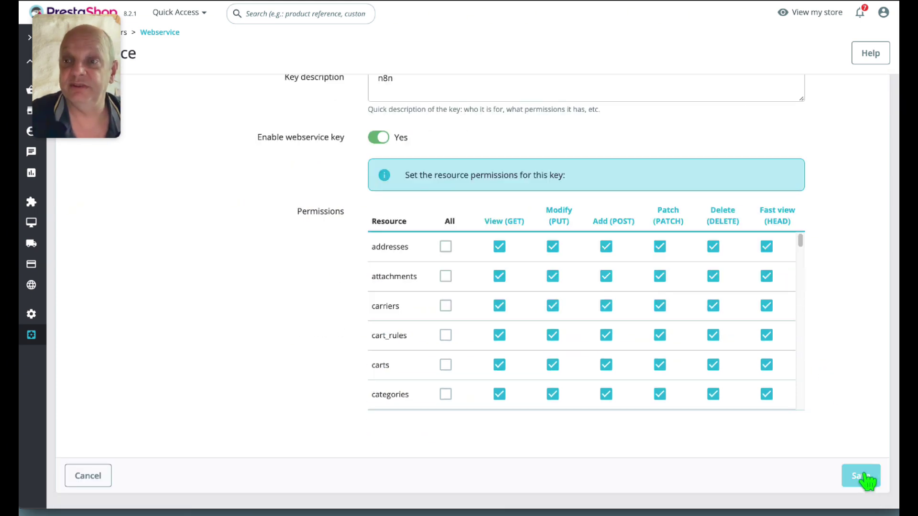
pyautogui.click(862, 476)
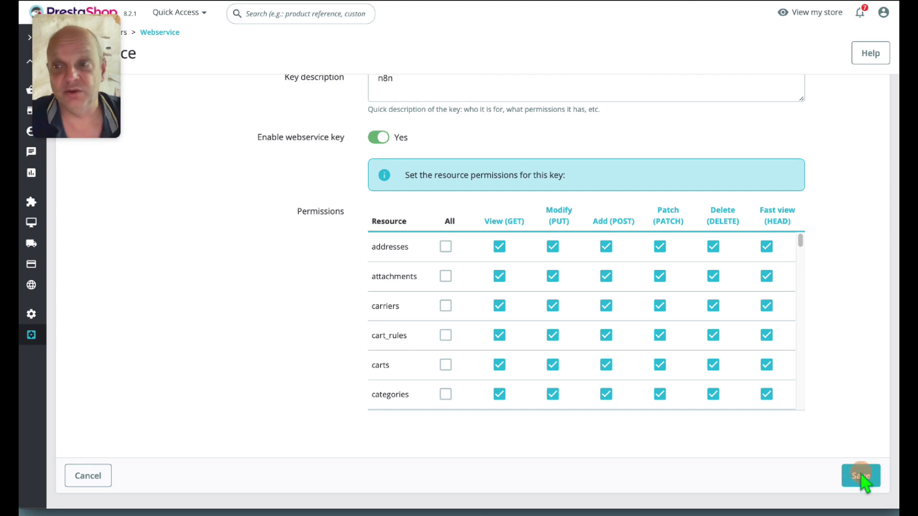